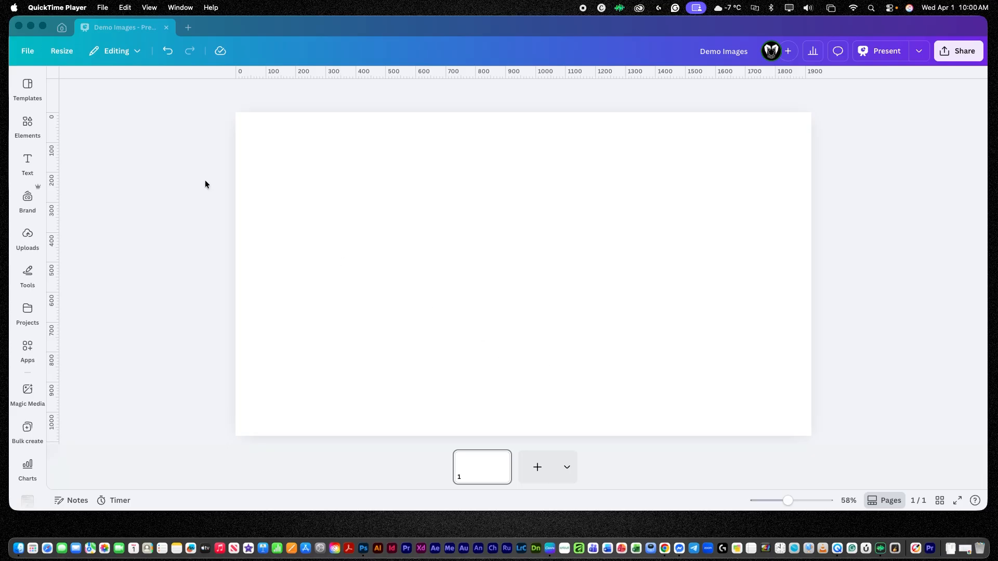
Open the Photos category of Elements and browse the photo library and its filters.
{"action": "left_click", "coordinate": [26, 125]}
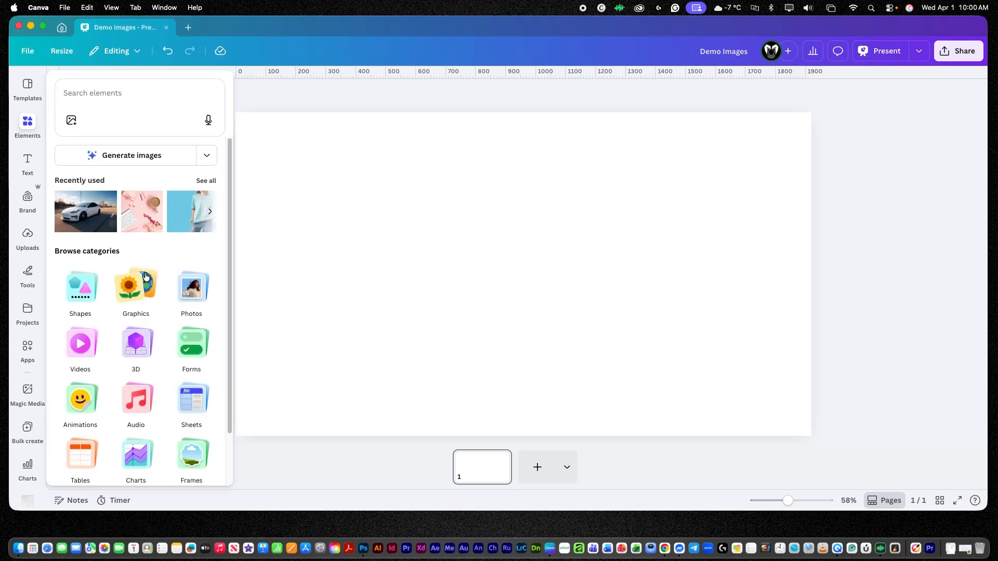
{"action": "left_click", "coordinate": [198, 292]}
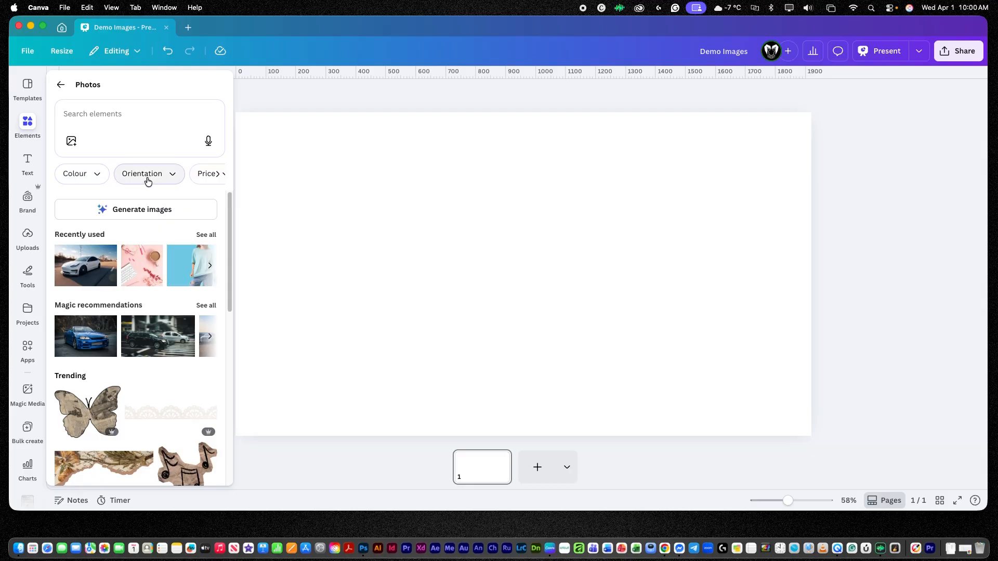
{"action": "left_click", "coordinate": [218, 175]}
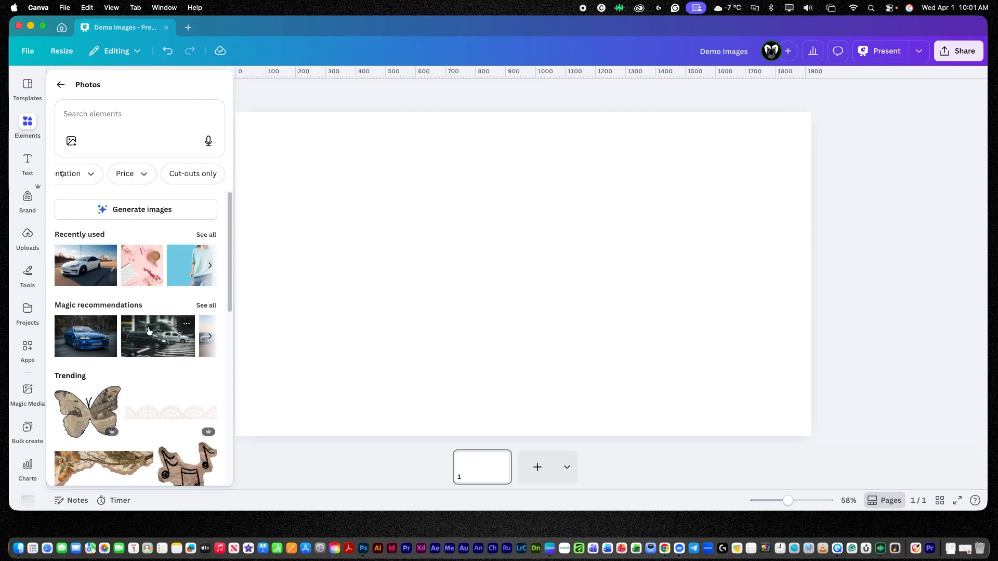
{"action": "scroll", "coordinate": [156, 334], "scroll_direction": "down", "scroll_amount": 5}
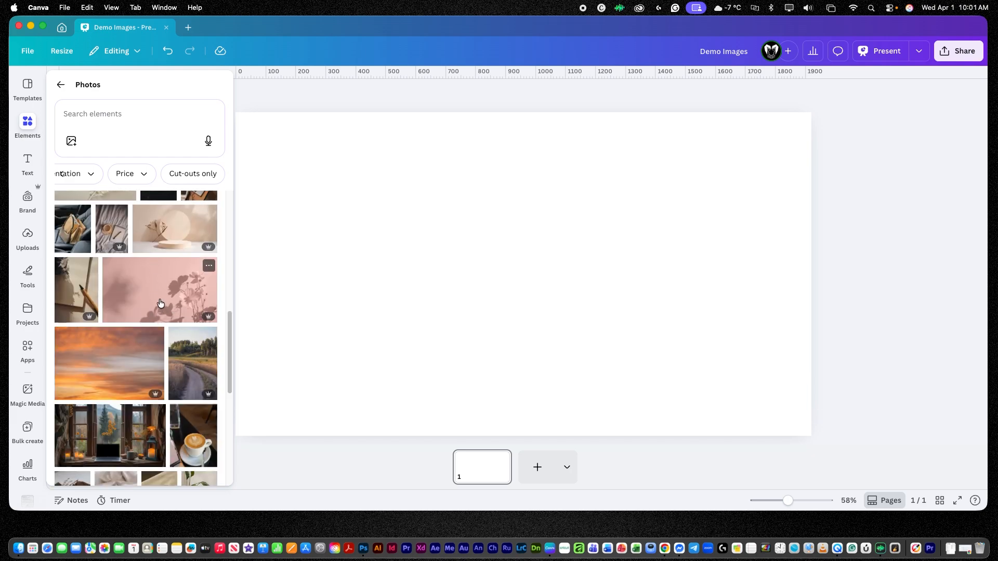
{"action": "scroll", "coordinate": [160, 301], "scroll_direction": "up", "scroll_amount": 5}
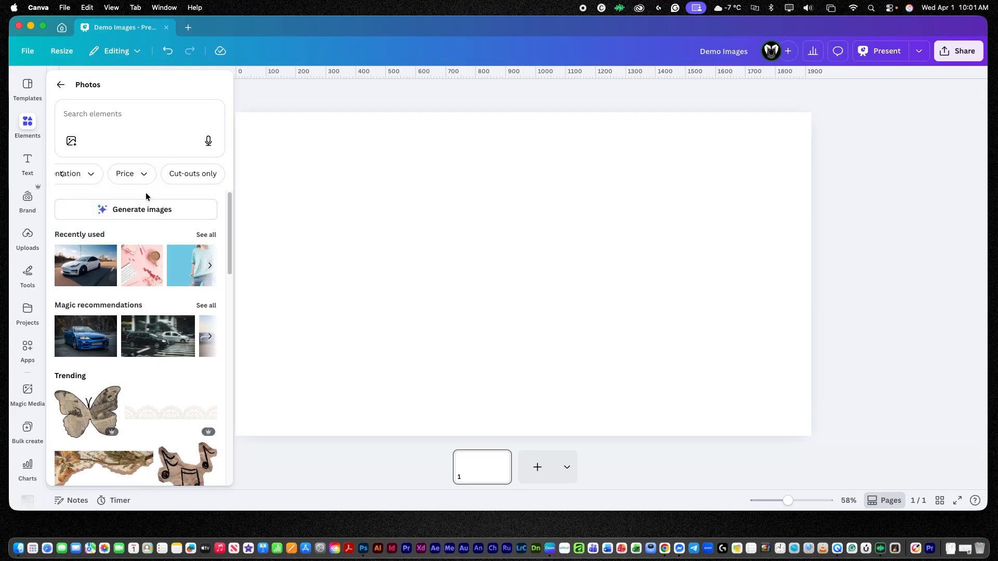
Search the photo library for "samurai".
{"action": "left_click", "coordinate": [135, 116]}
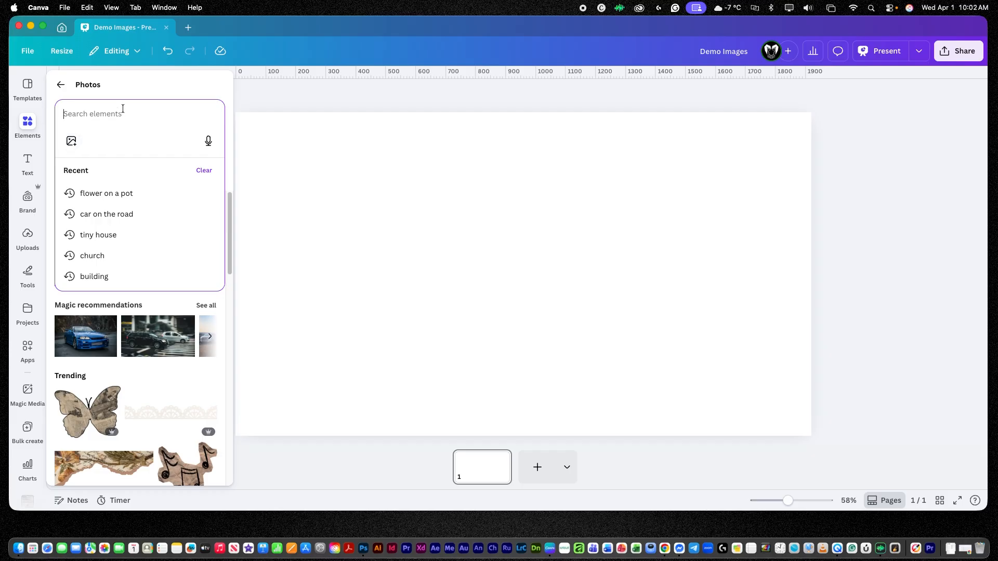
{"action": "type", "text": "samurai"}
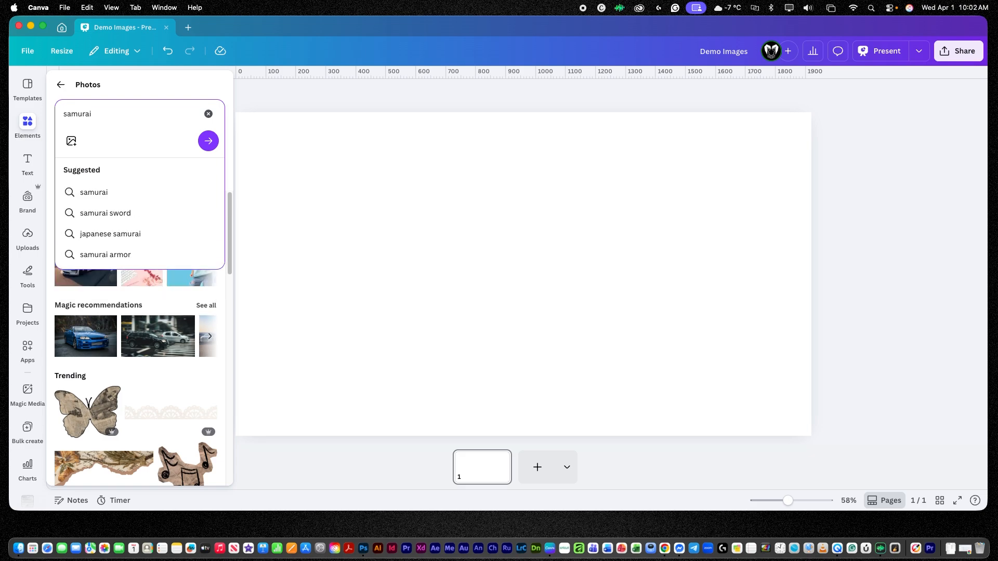
{"action": "left_click", "coordinate": [208, 141]}
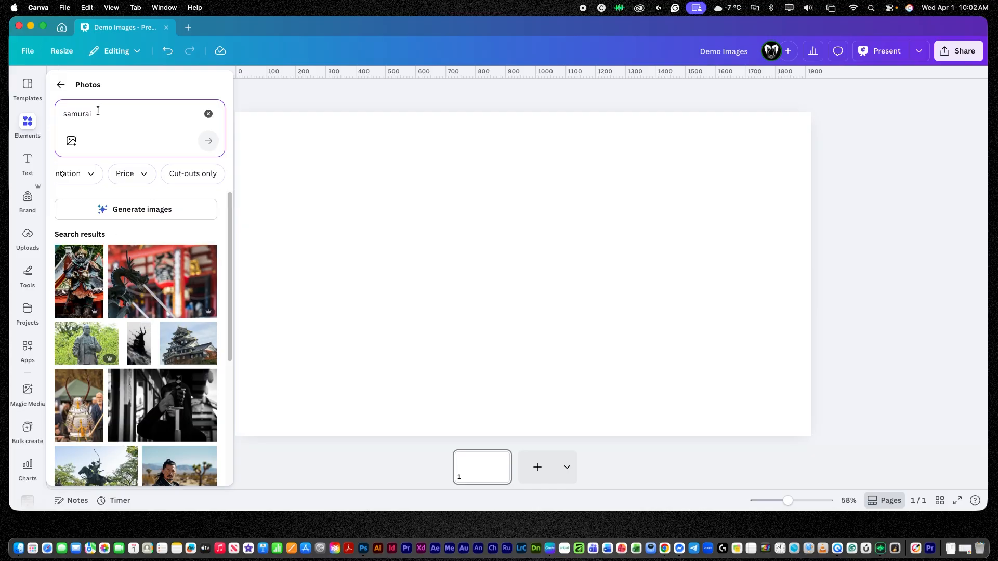
Filter the samurai results by colour, trying Coral red and then Black.
{"action": "left_click", "coordinate": [62, 174]}
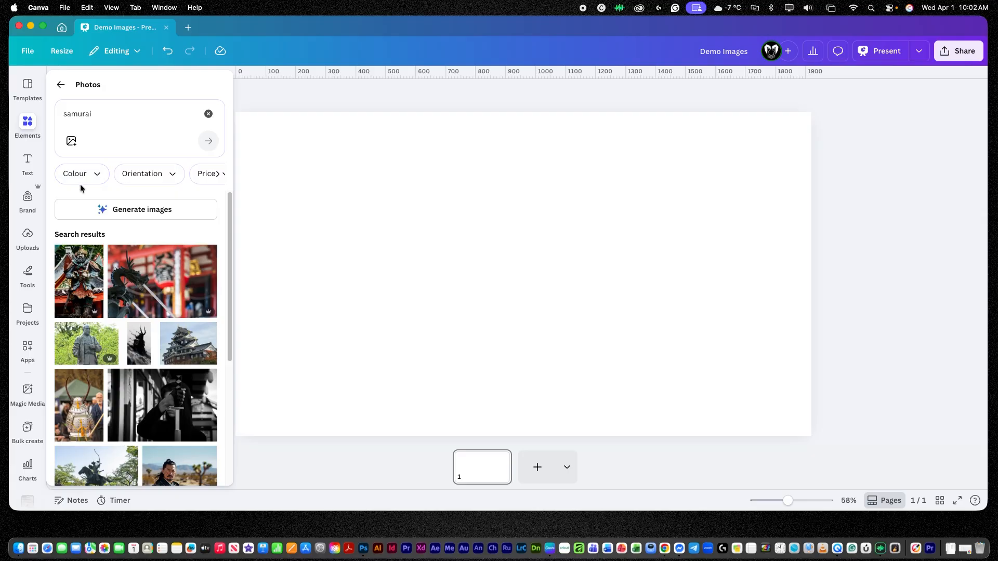
{"action": "left_click", "coordinate": [97, 178]}
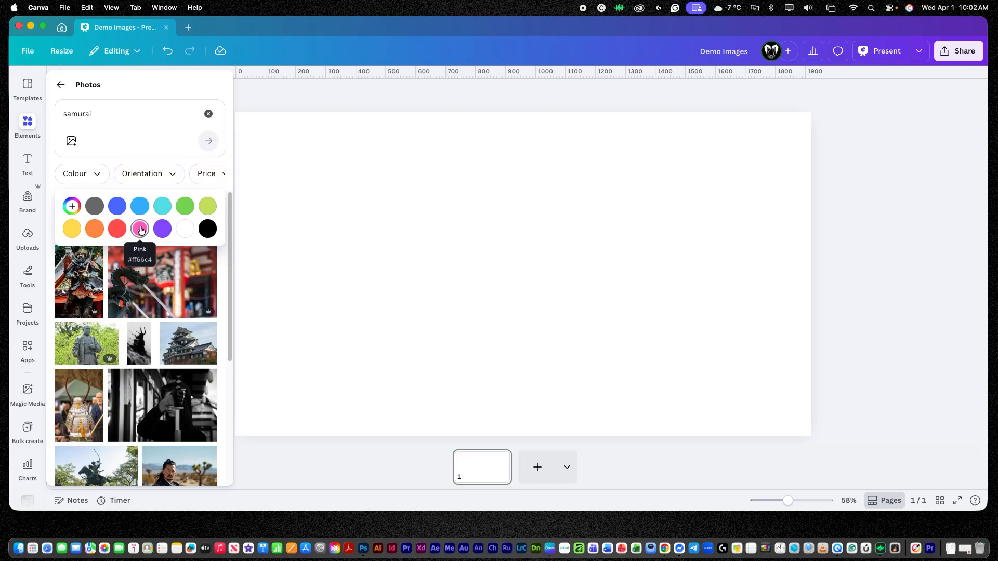
{"action": "left_click", "coordinate": [117, 229]}
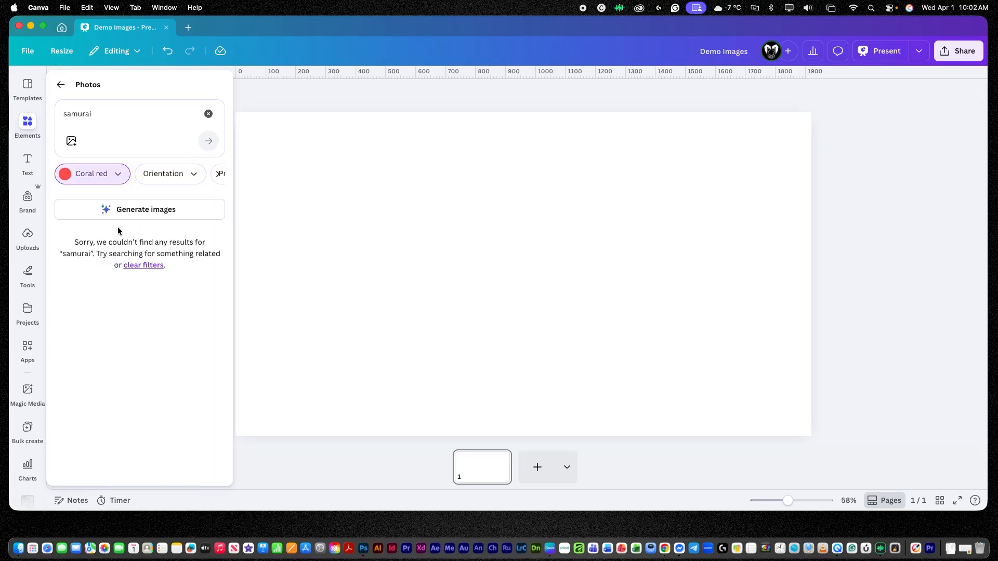
{"action": "left_click", "coordinate": [117, 177]}
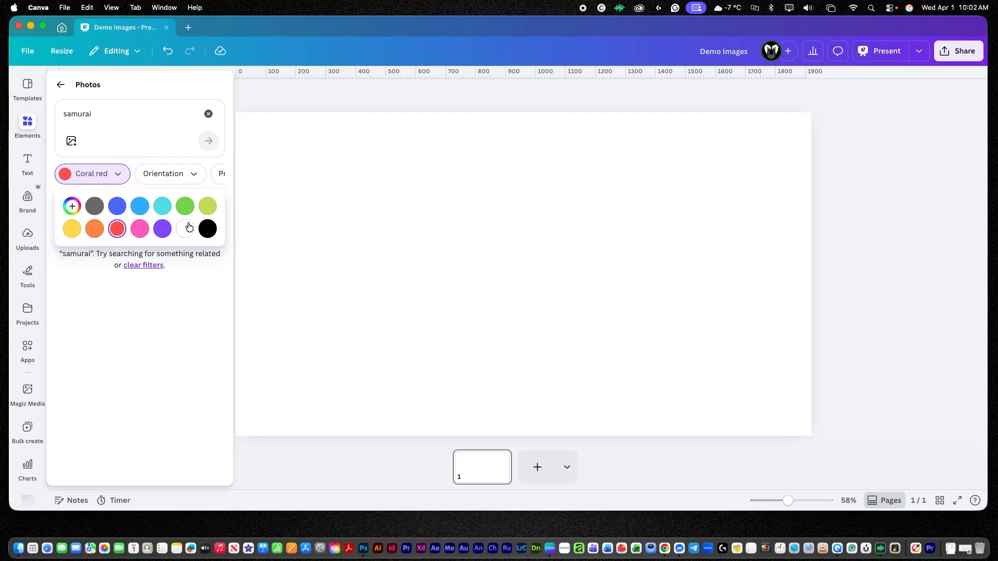
{"action": "left_click", "coordinate": [207, 231]}
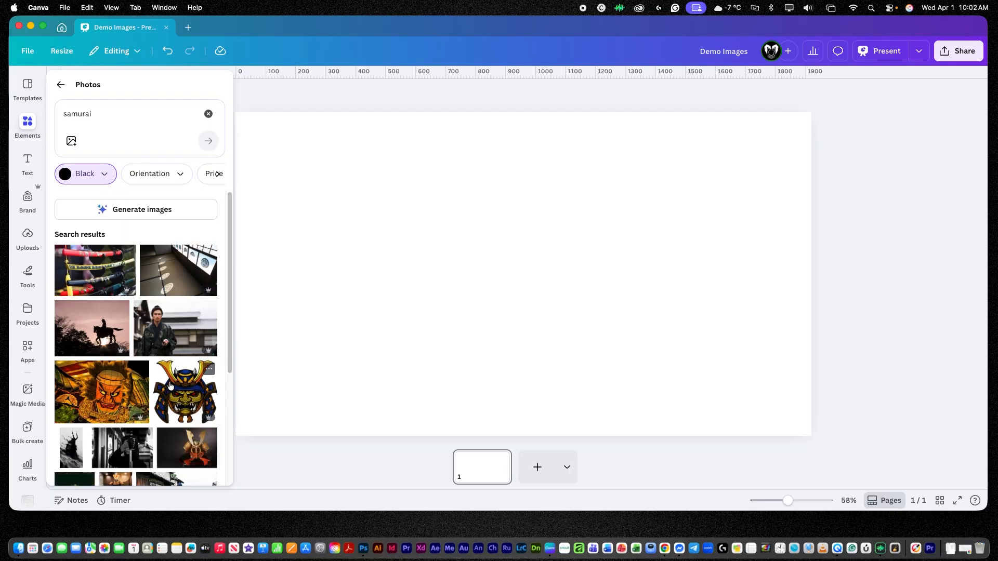
Restrict the samurai results to Free photos with the Price filter.
{"action": "scroll", "coordinate": [170, 387], "scroll_direction": "down", "scroll_amount": 2}
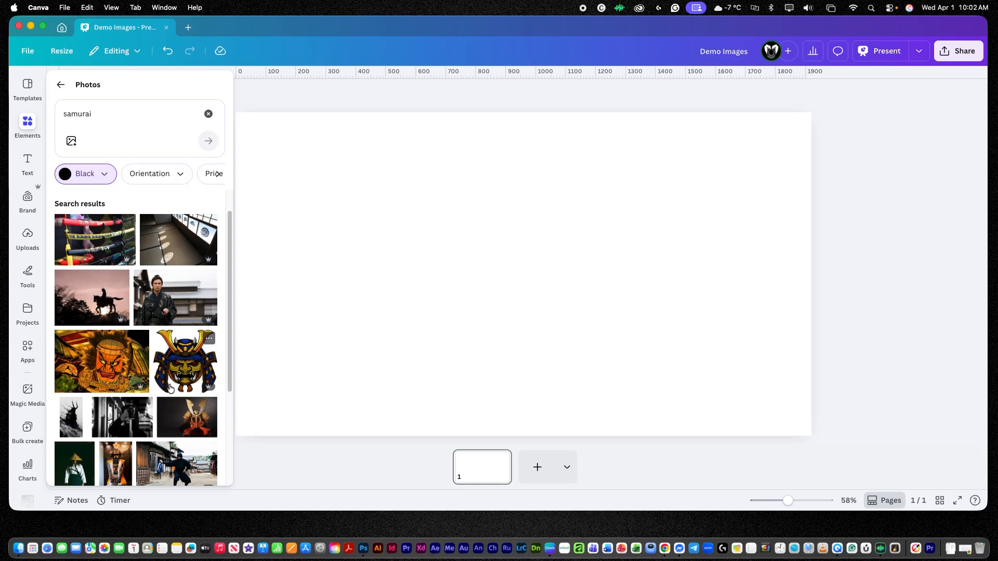
{"action": "left_click", "coordinate": [180, 177]}
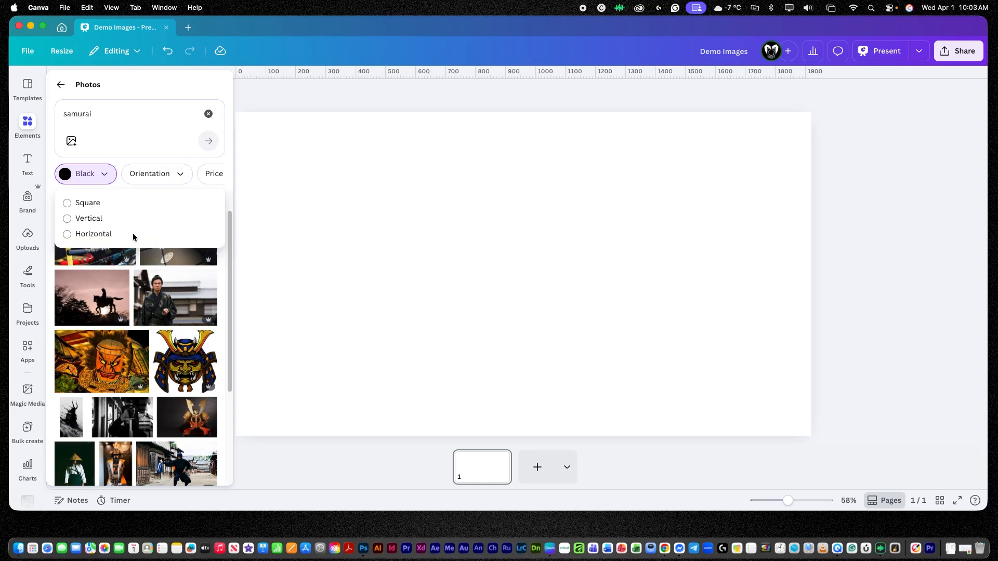
{"action": "left_click", "coordinate": [200, 174]}
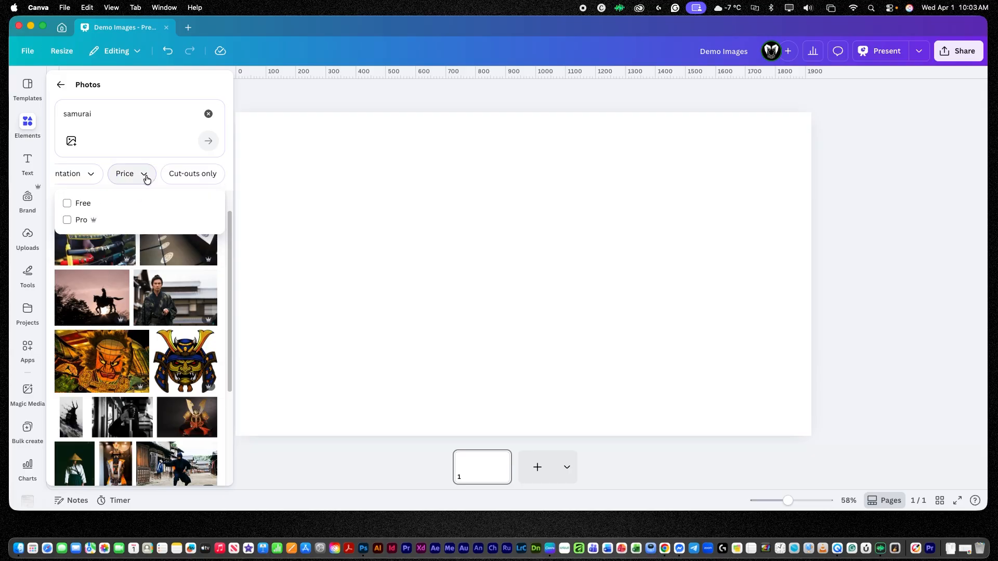
{"action": "left_click", "coordinate": [67, 204]}
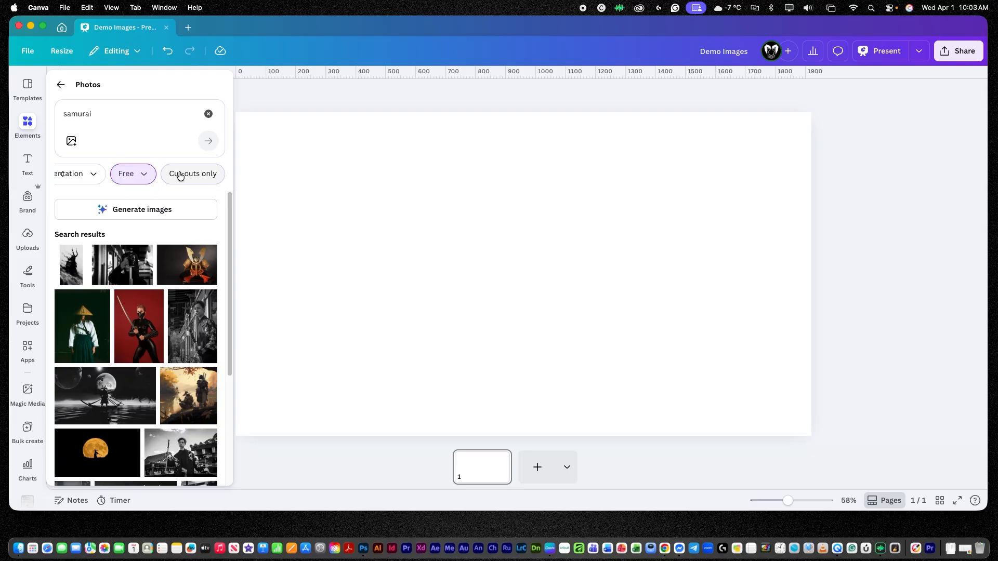
Try the Cut-outs only filter, remove it again, and scroll through the filtered samurai photos.
{"action": "left_click", "coordinate": [184, 179]}
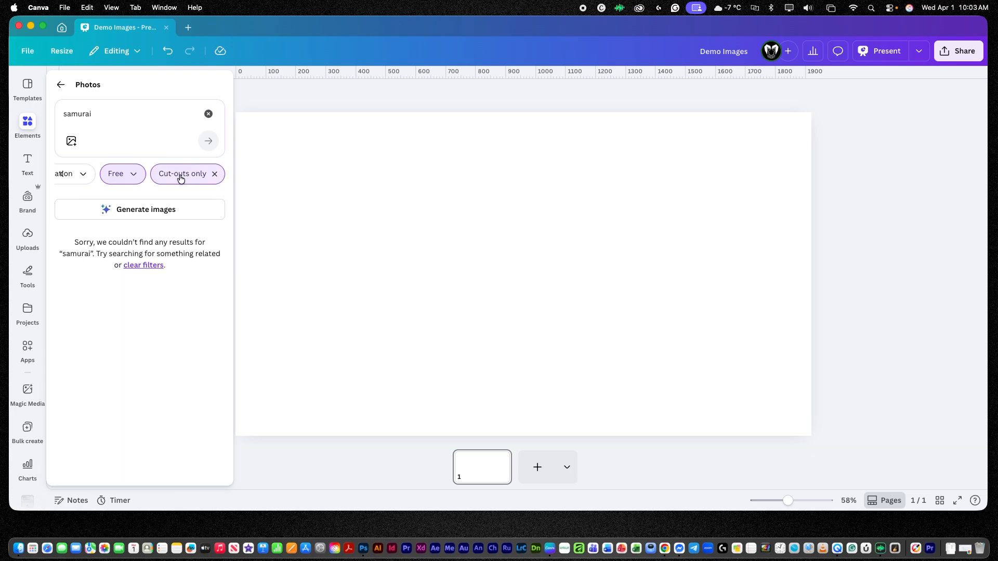
{"action": "left_click", "coordinate": [214, 176]}
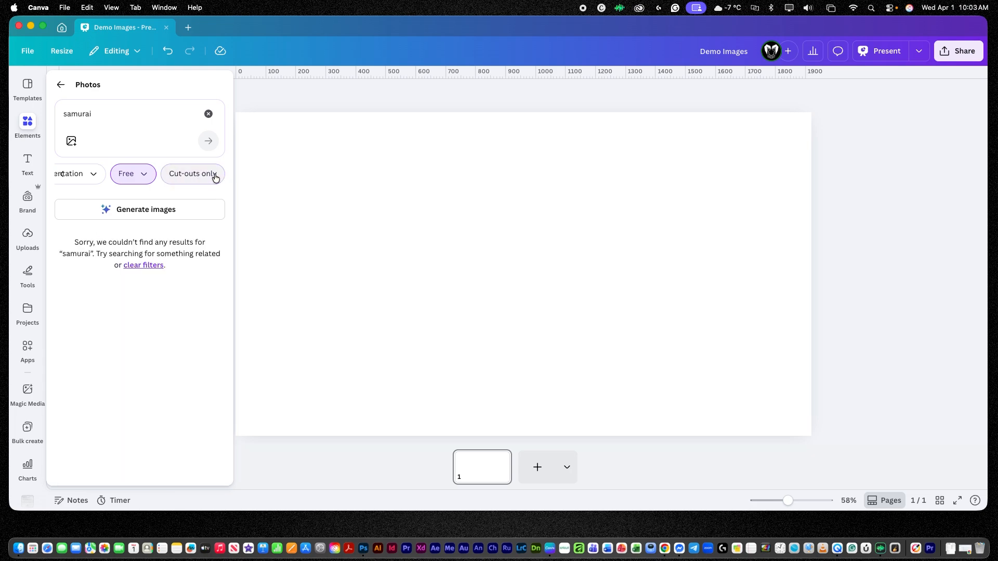
{"action": "scroll", "coordinate": [163, 319], "scroll_direction": "down", "scroll_amount": 5}
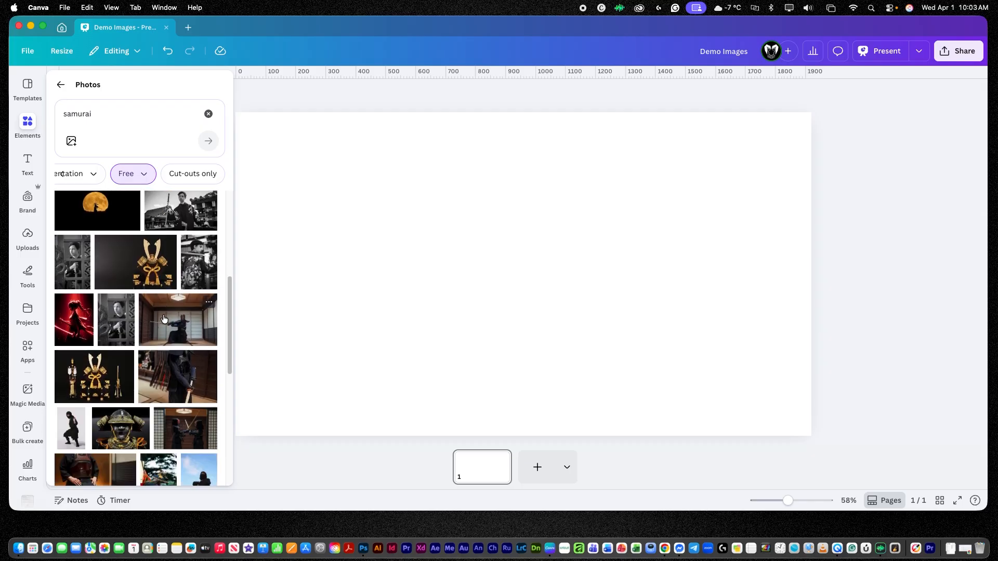
{"action": "scroll", "coordinate": [163, 319], "scroll_direction": "down", "scroll_amount": 3}
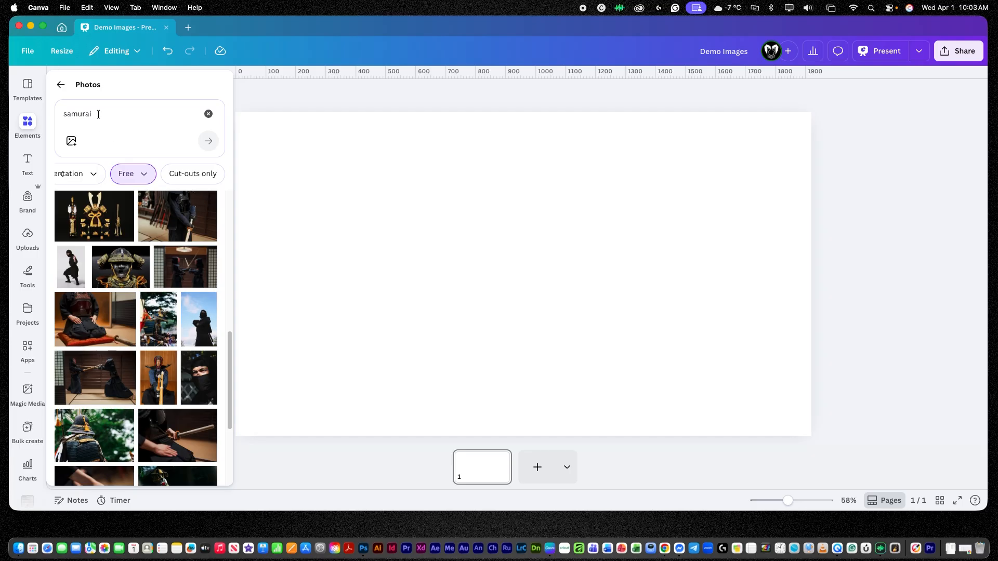
Clear the search and return to the Photos category.
{"action": "left_click", "coordinate": [208, 115]}
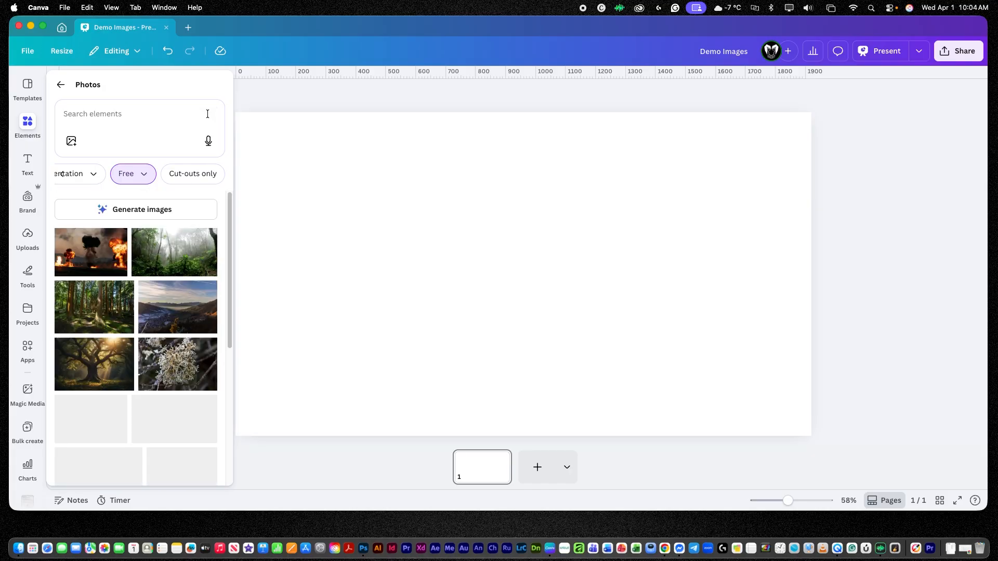
{"action": "left_click", "coordinate": [61, 86]}
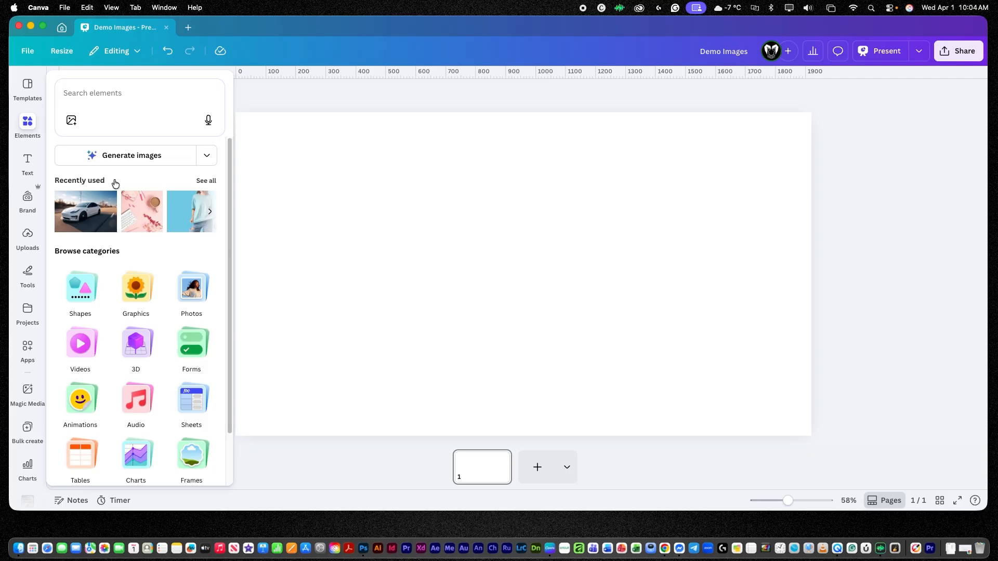
{"action": "left_click", "coordinate": [192, 289]}
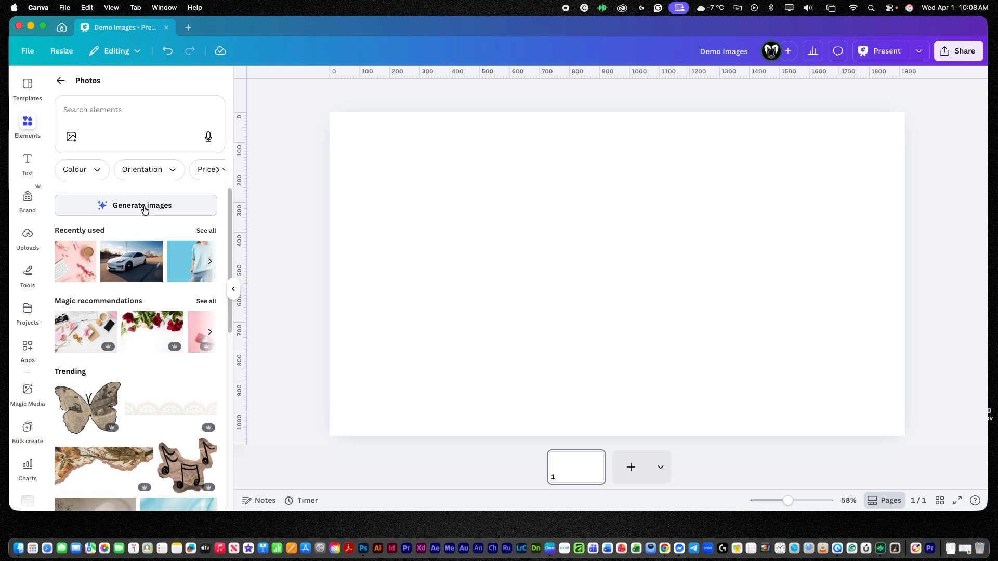
Generate AI images from the recent search term "samurai".
{"action": "left_click", "coordinate": [145, 206]}
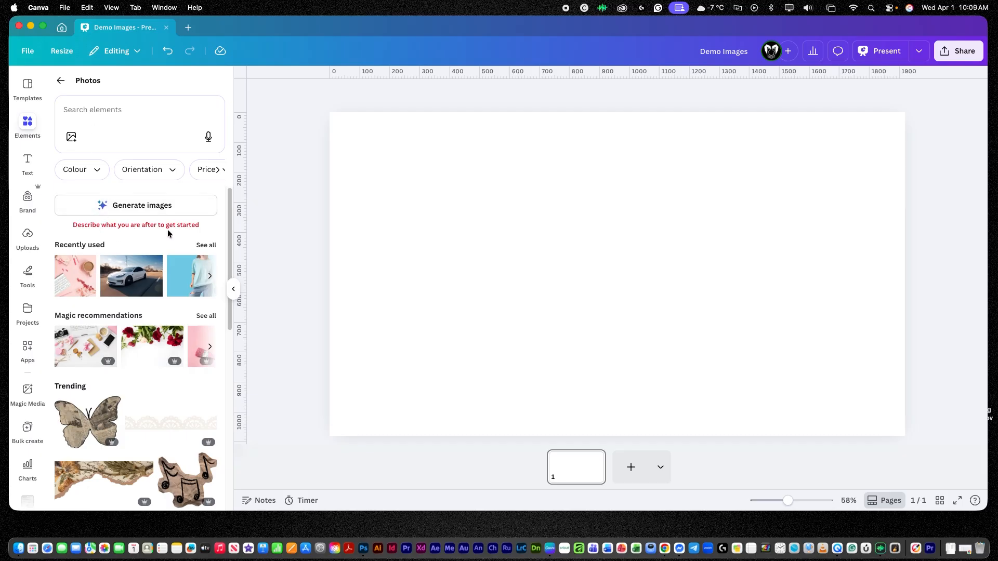
{"action": "left_click", "coordinate": [89, 106]}
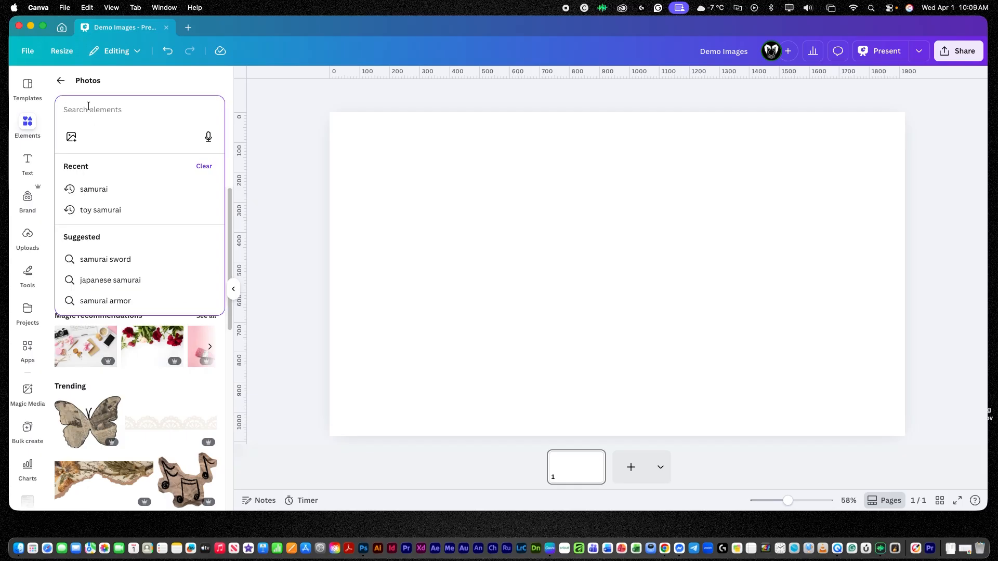
{"action": "left_click", "coordinate": [94, 189]}
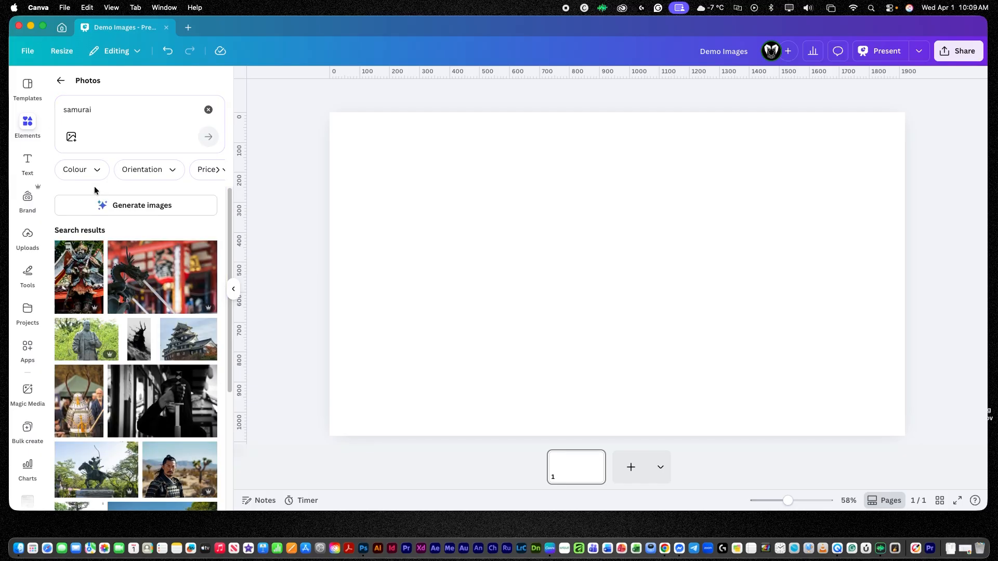
{"action": "left_click", "coordinate": [136, 210]}
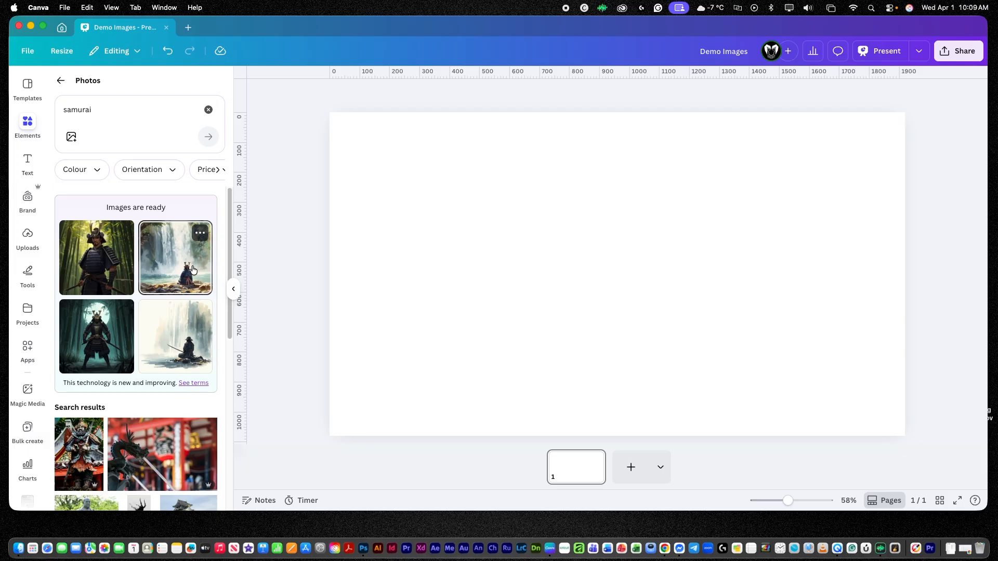
Inspect the options menu of a generated image and the details of a samurai search result.
{"action": "left_click", "coordinate": [201, 233]}
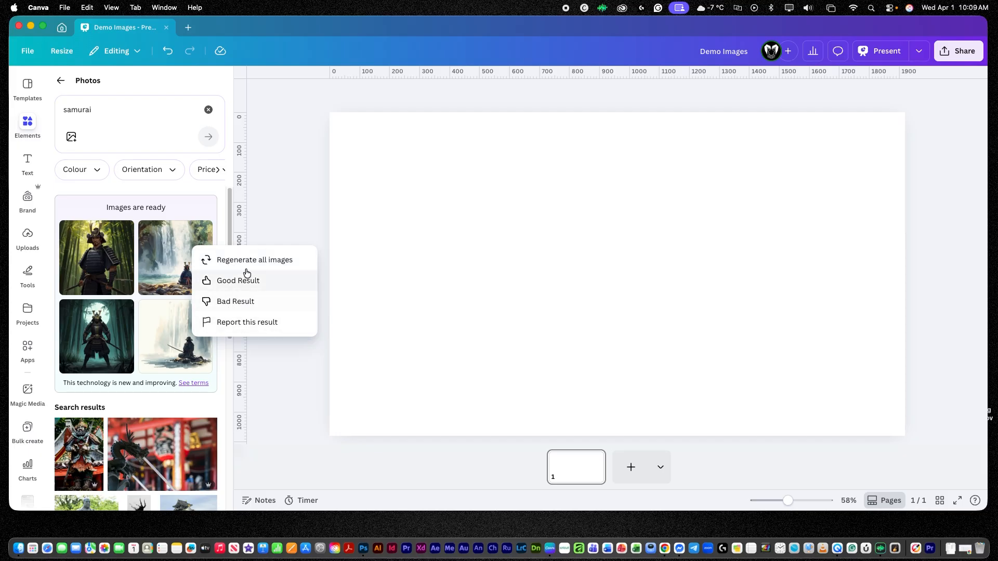
{"action": "scroll", "coordinate": [208, 426], "scroll_direction": "down", "scroll_amount": 3}
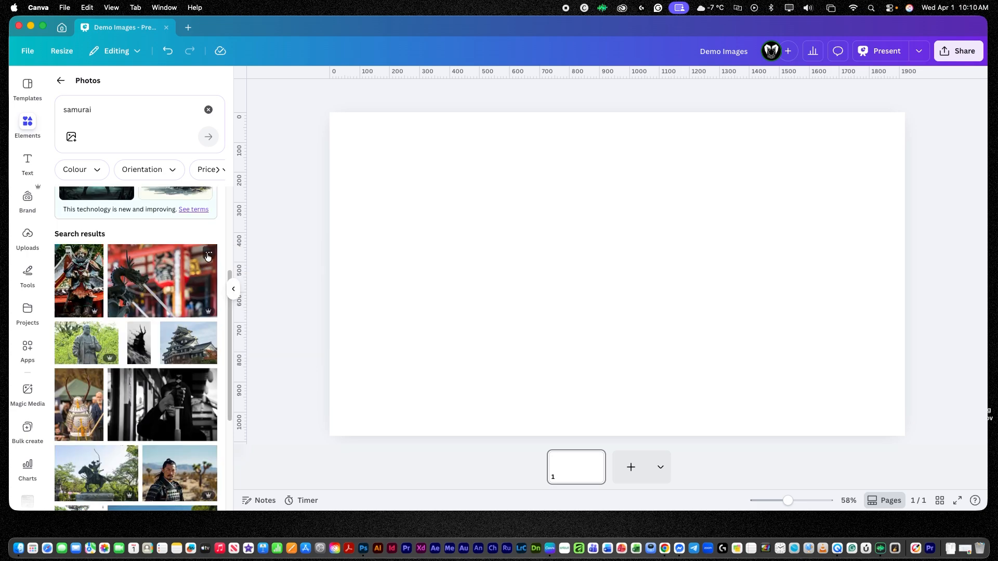
{"action": "left_click", "coordinate": [208, 255]}
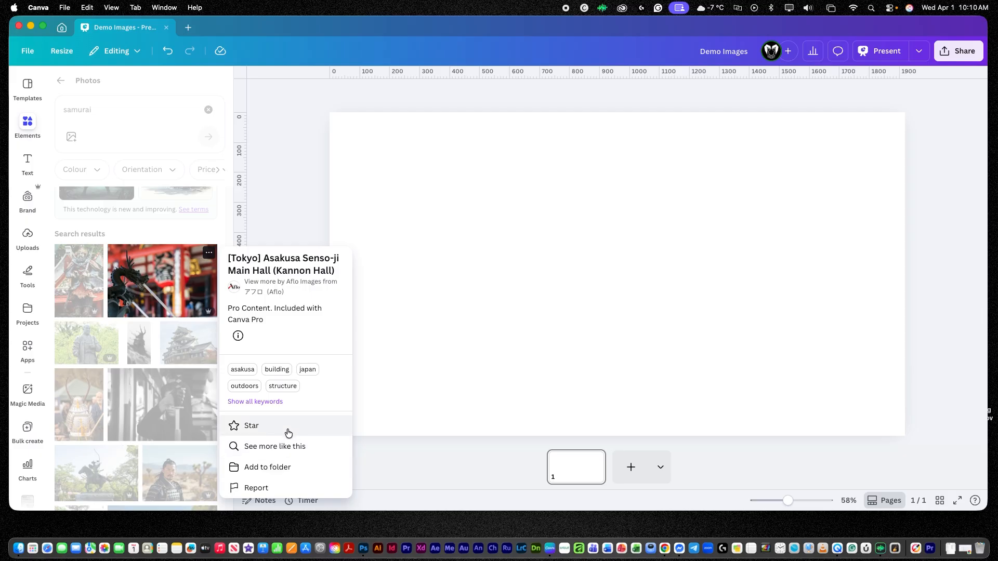
{"action": "left_click", "coordinate": [204, 233]}
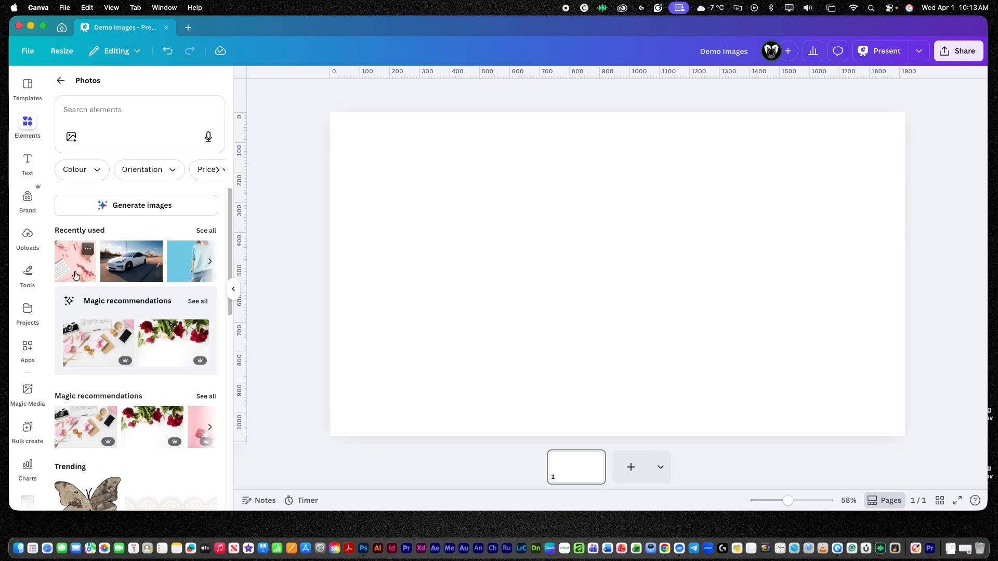
Add a recently used photo to the page and open its Edit image Adjust settings.
{"action": "left_click", "coordinate": [128, 256]}
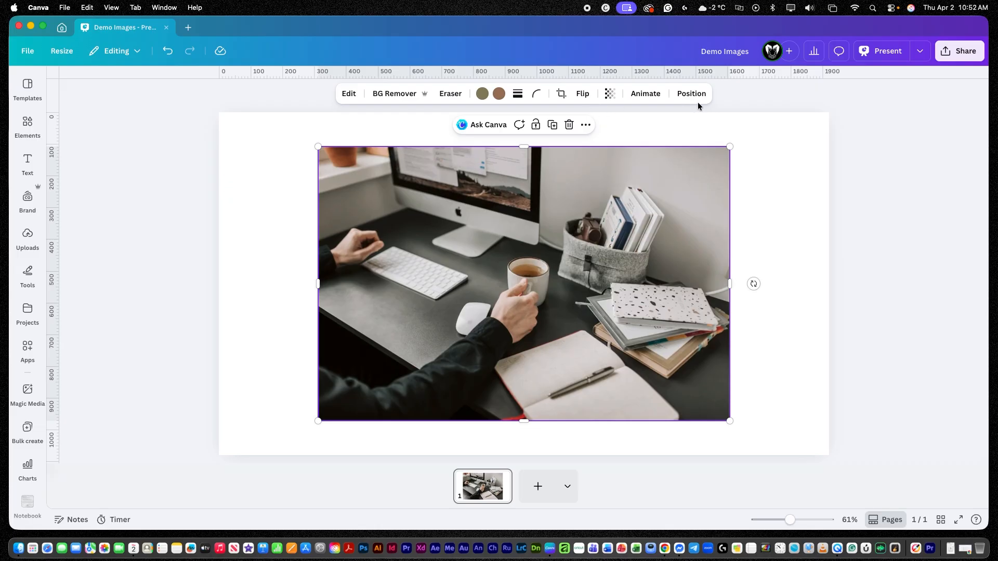
{"action": "left_click", "coordinate": [349, 98]}
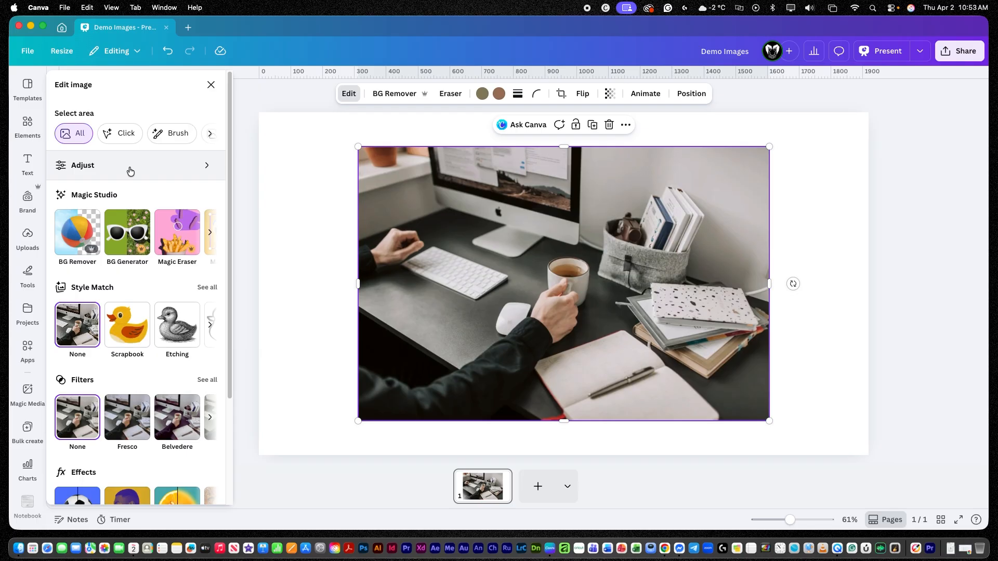
{"action": "left_click", "coordinate": [130, 171]}
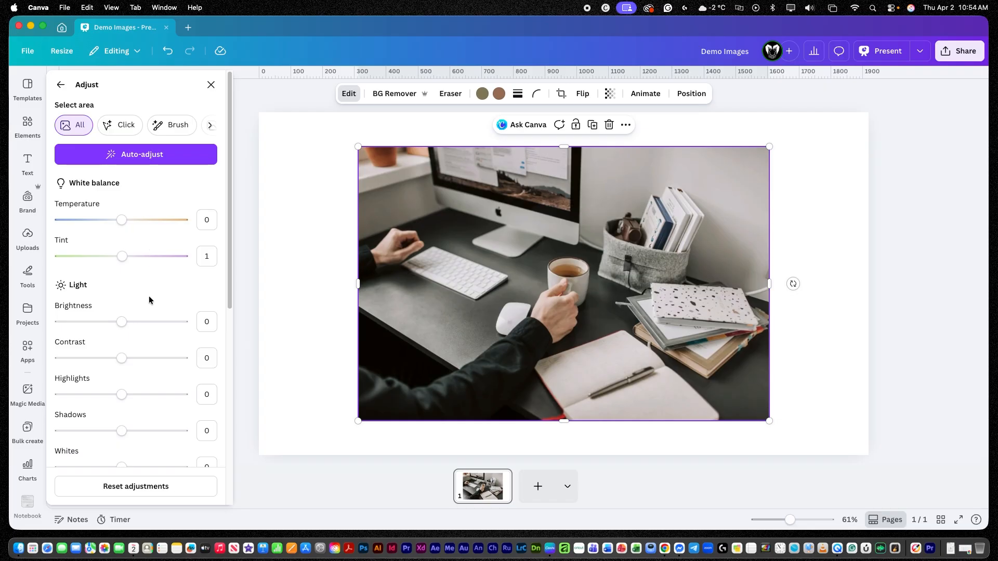
Raise the photo's sharpness to 32 in Adjust, then reset all adjustments.
{"action": "scroll", "coordinate": [149, 295], "scroll_direction": "down", "scroll_amount": 2}
{"action": "left_click_drag", "start_coordinate": [229, 267], "coordinate": [237, 404]}
{"action": "left_click_drag", "start_coordinate": [239, 414], "coordinate": [238, 446]}
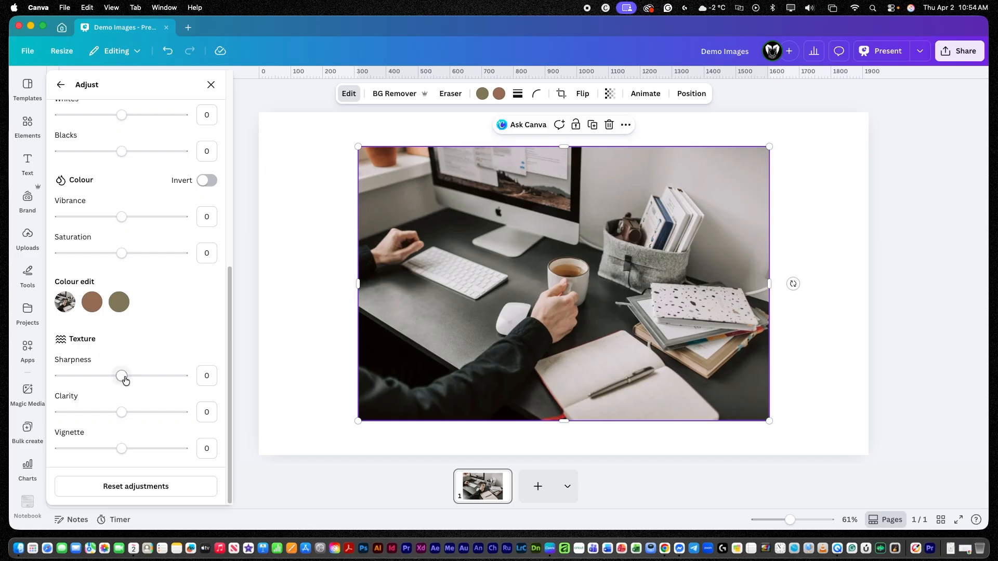
{"action": "left_click_drag", "start_coordinate": [126, 380], "coordinate": [141, 382]}
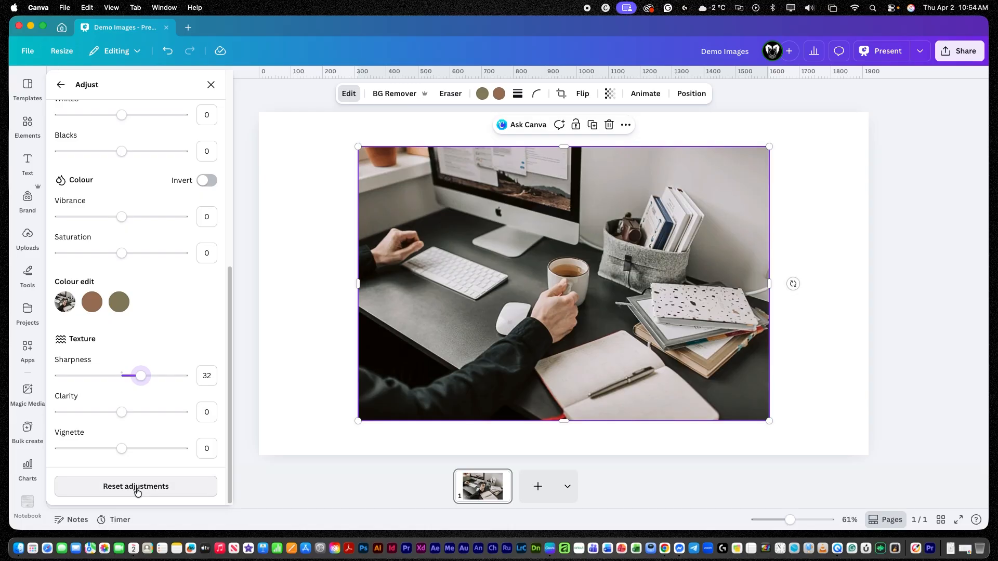
{"action": "left_click", "coordinate": [137, 491]}
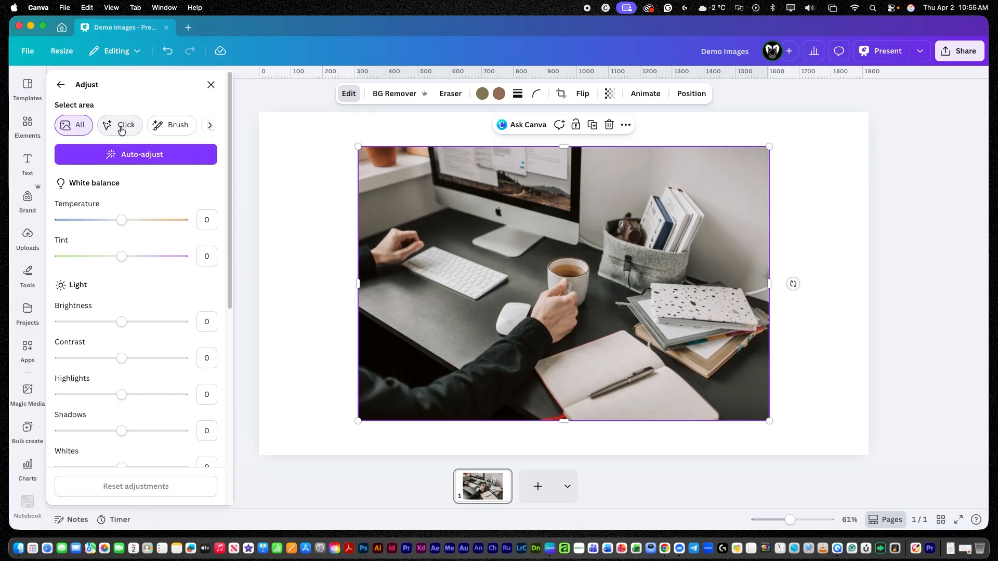
Select the coffee cup with the Click area tool, review its adjustment settings, and deselect it.
{"action": "left_click", "coordinate": [121, 127]}
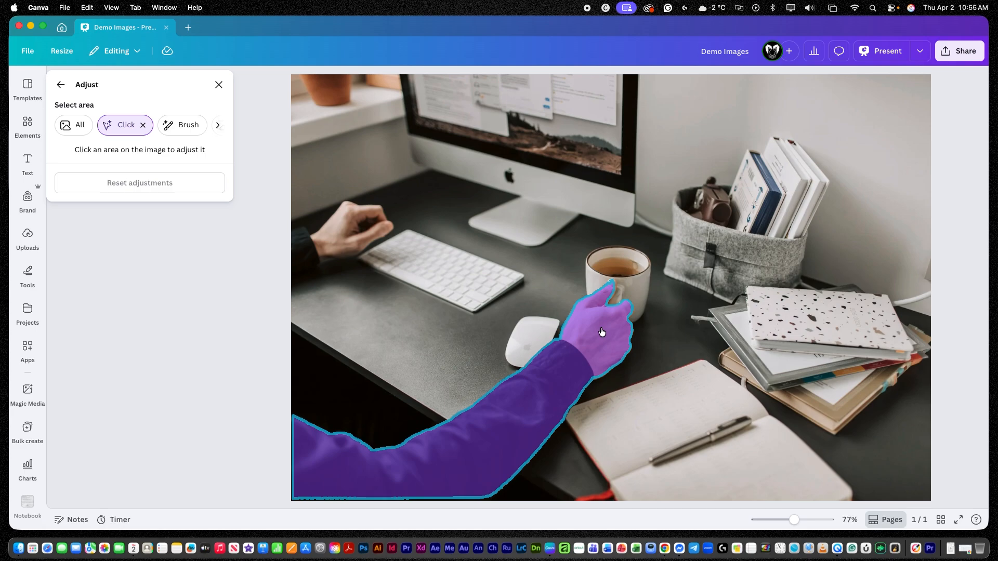
{"action": "left_click", "coordinate": [636, 277]}
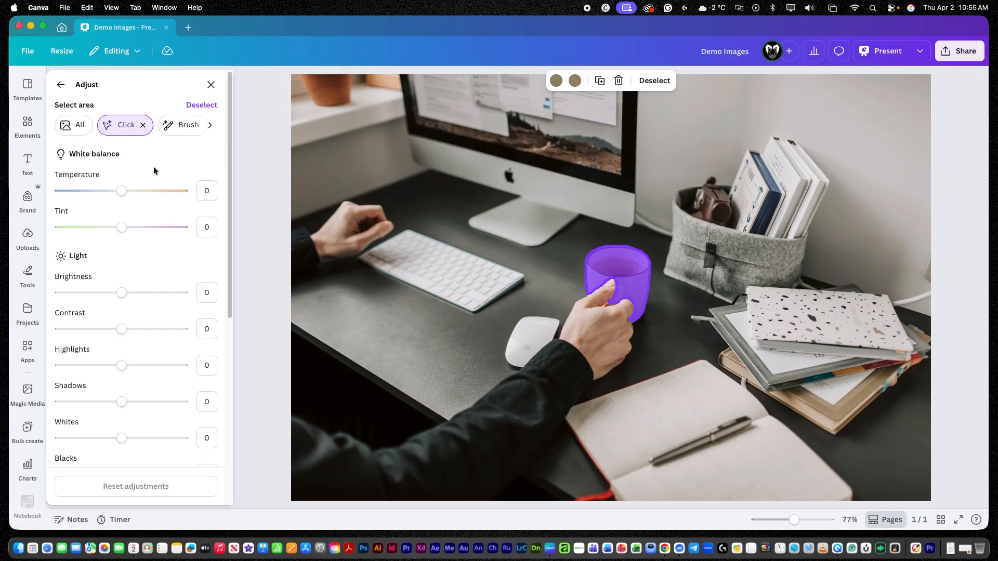
{"action": "scroll", "coordinate": [154, 269], "scroll_direction": "down", "scroll_amount": 3}
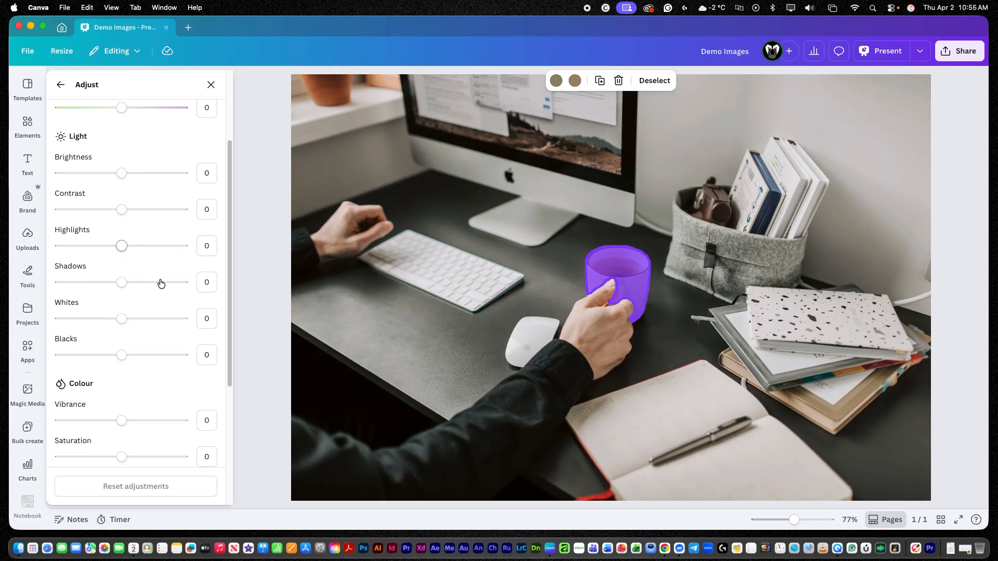
{"action": "scroll", "coordinate": [163, 284], "scroll_direction": "down", "scroll_amount": 4}
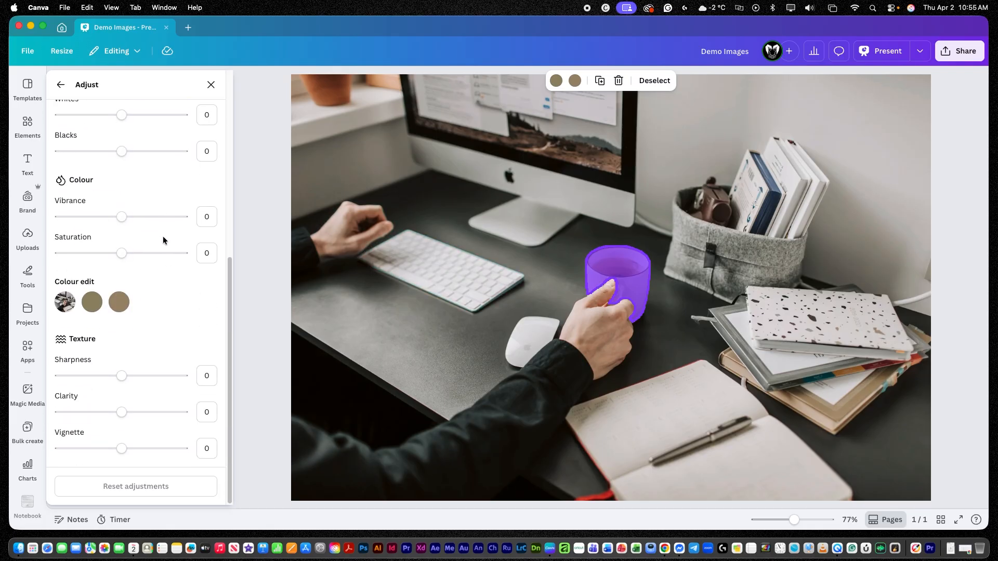
{"action": "scroll", "coordinate": [163, 237], "scroll_direction": "up", "scroll_amount": 7}
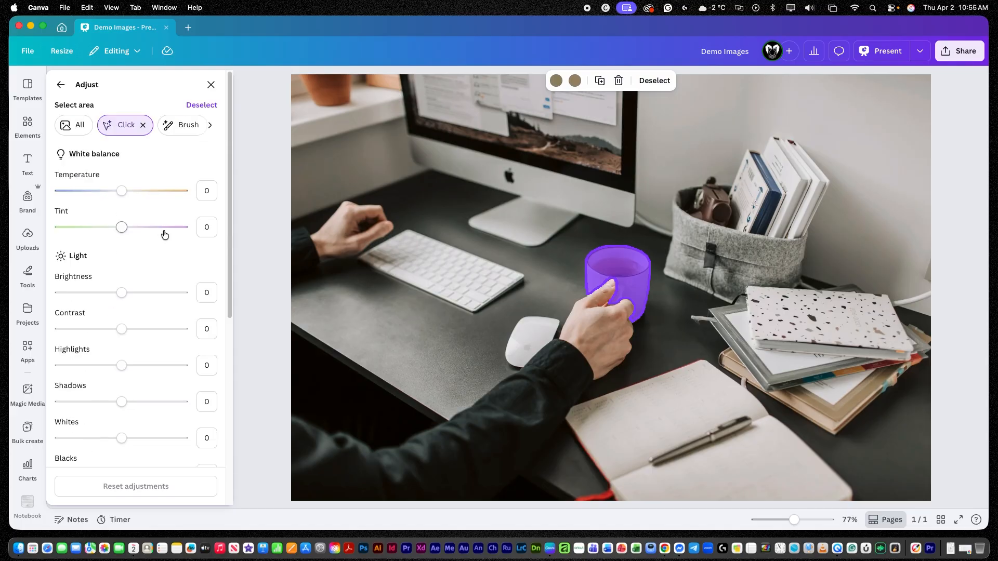
{"action": "left_click", "coordinate": [655, 81]}
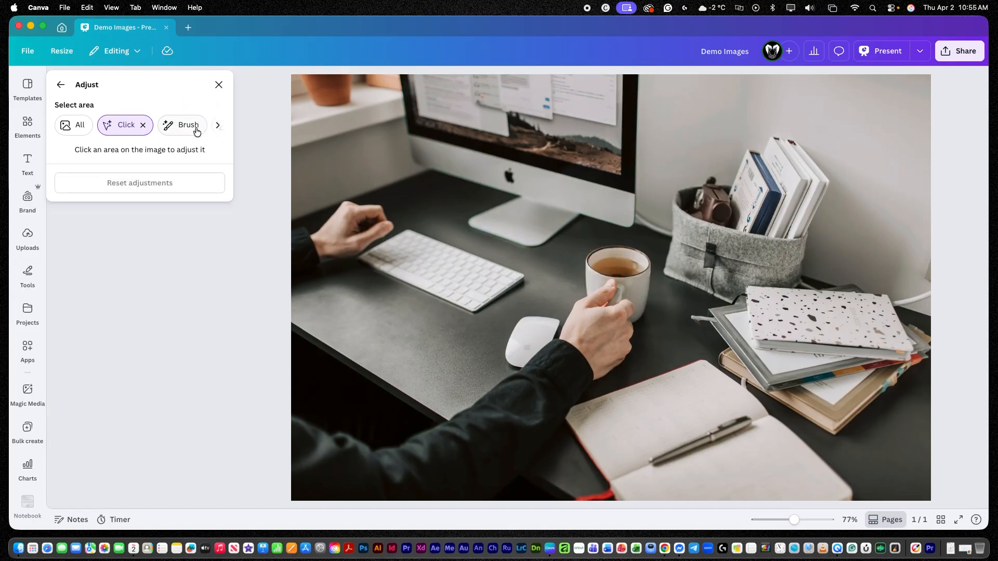
Brush over the notebook stack as an adjustment area with a 40 brush size, then deselect it.
{"action": "left_click", "coordinate": [190, 129]}
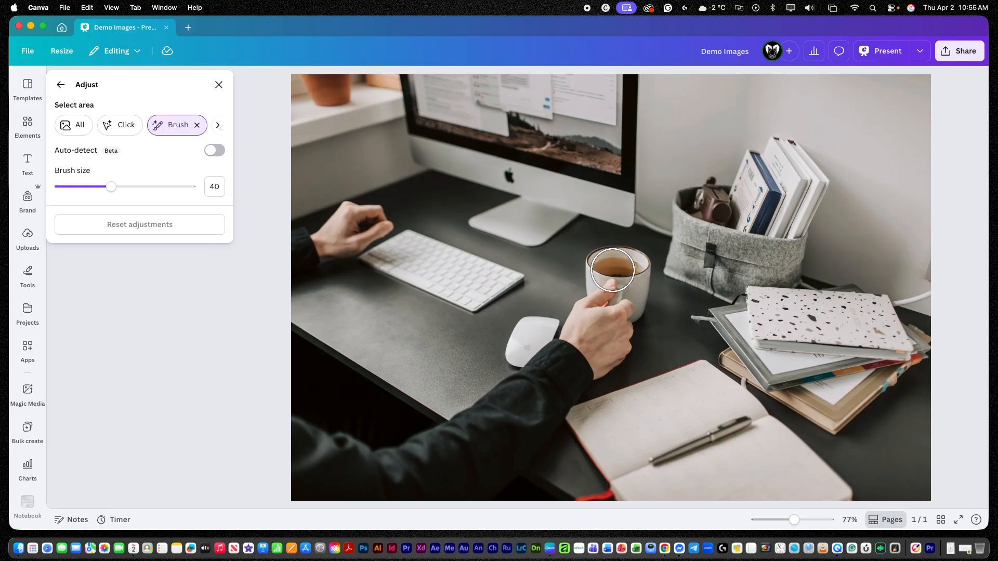
{"action": "mouse_move", "coordinate": [768, 309]}
{"action": "left_mouse_down"}
{"action": "mouse_move", "coordinate": [743, 314]}
{"action": "mouse_move", "coordinate": [763, 358]}
{"action": "mouse_move", "coordinate": [897, 341]}
{"action": "mouse_move", "coordinate": [866, 311]}
{"action": "mouse_move", "coordinate": [784, 319]}
{"action": "mouse_move", "coordinate": [817, 321]}
{"action": "mouse_move", "coordinate": [797, 312]}
{"action": "left_mouse_up"}
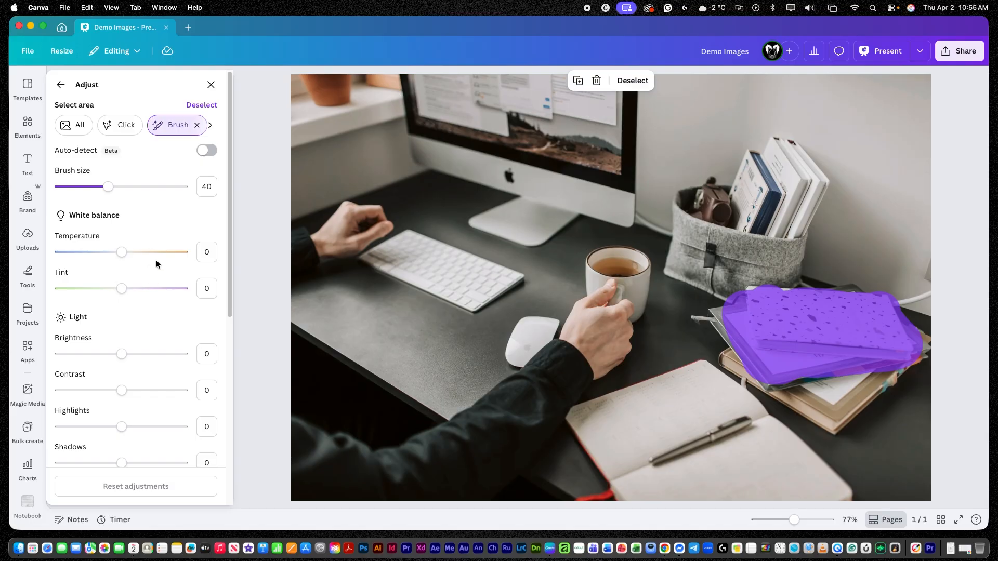
{"action": "left_click", "coordinate": [642, 85]}
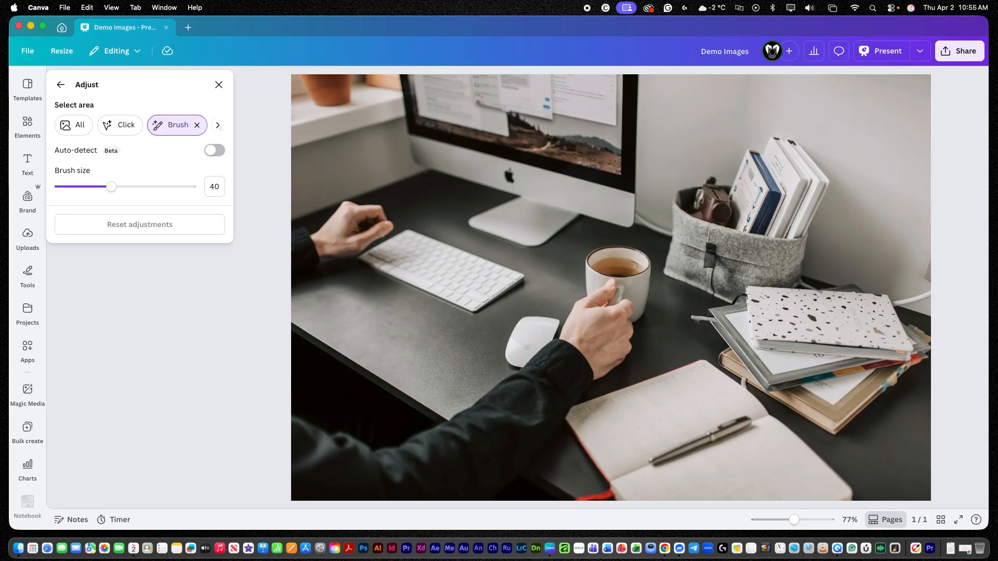
Select the photo's foreground as the adjustment area, try the temperature slider, and deselect it.
{"action": "left_click", "coordinate": [219, 126]}
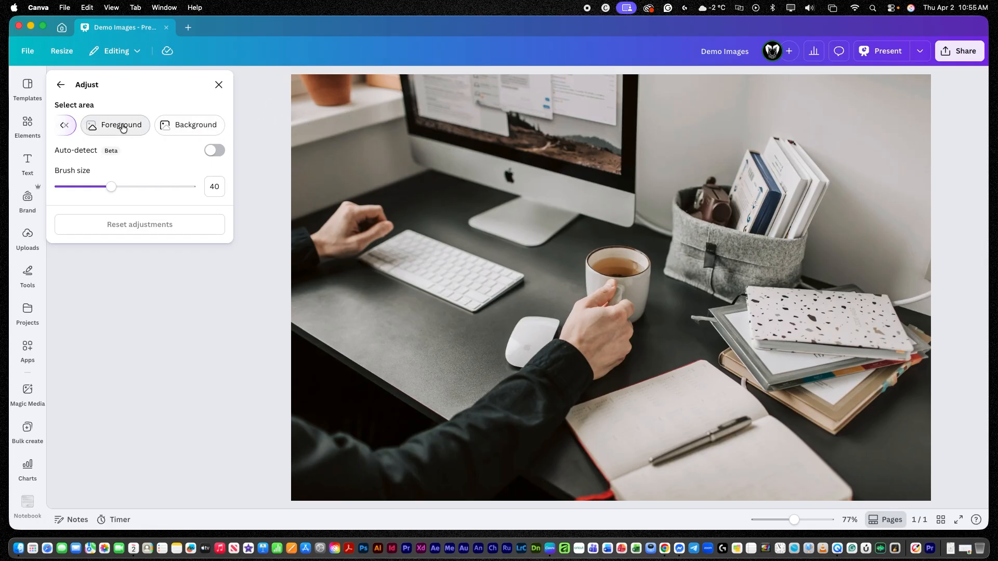
{"action": "left_click", "coordinate": [122, 126]}
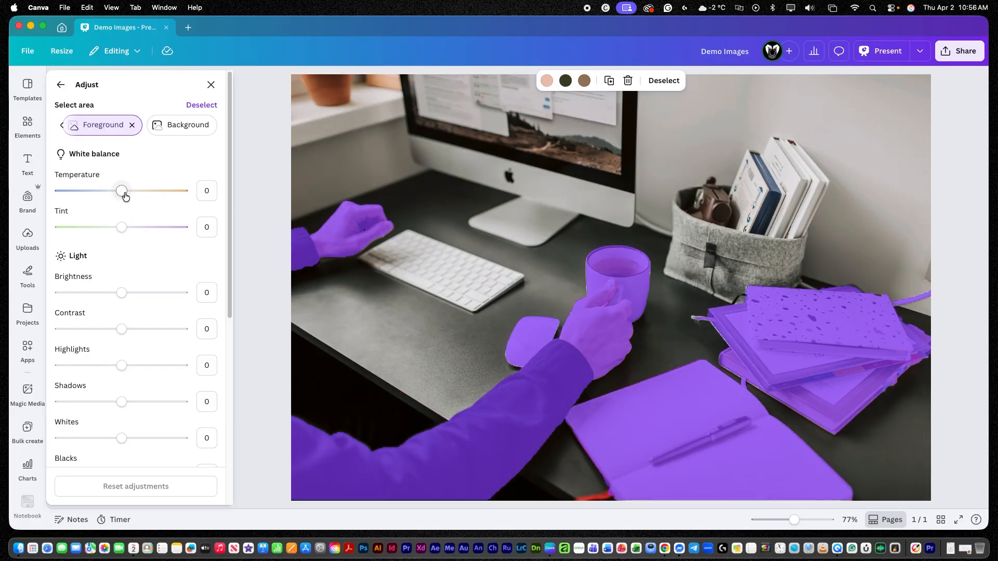
{"action": "mouse_move", "coordinate": [122, 193]}
{"action": "left_mouse_down"}
{"action": "mouse_move", "coordinate": [145, 192]}
{"action": "mouse_move", "coordinate": [115, 199]}
{"action": "mouse_move", "coordinate": [122, 198]}
{"action": "left_mouse_up"}
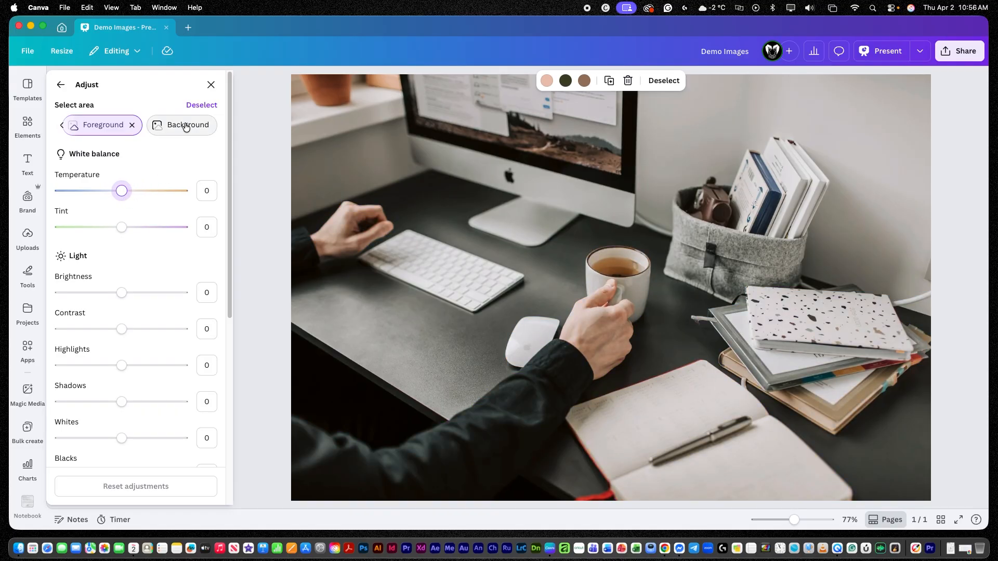
{"action": "left_click", "coordinate": [668, 90]}
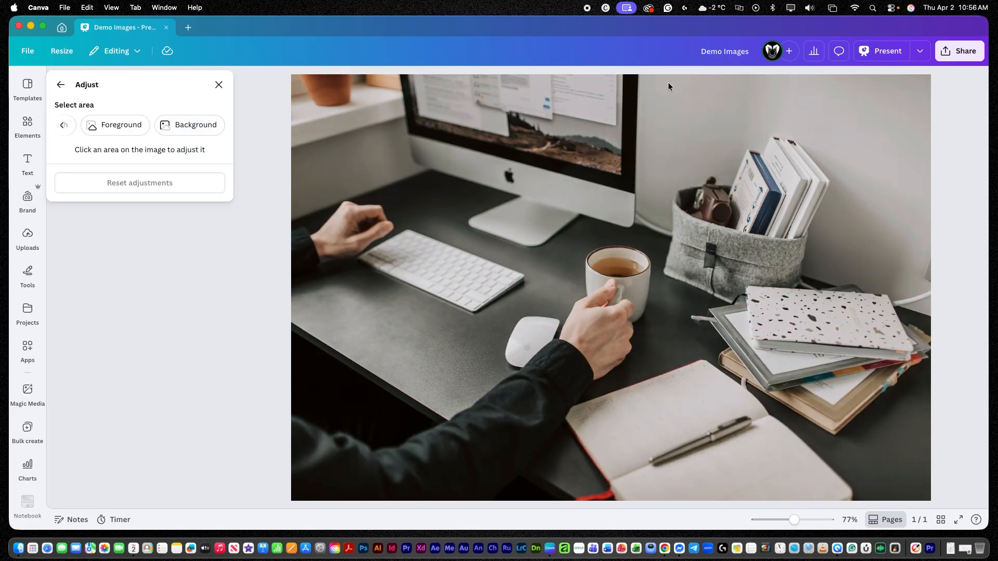
Select the photo's background as the adjustment area, try the temperature slider, and deselect it.
{"action": "left_click", "coordinate": [218, 129]}
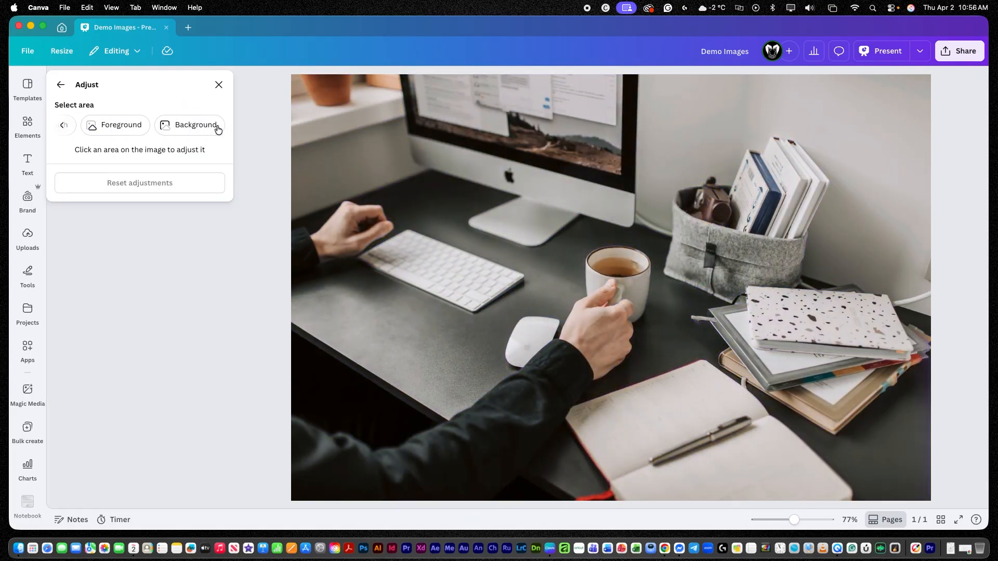
{"action": "left_click", "coordinate": [185, 125]}
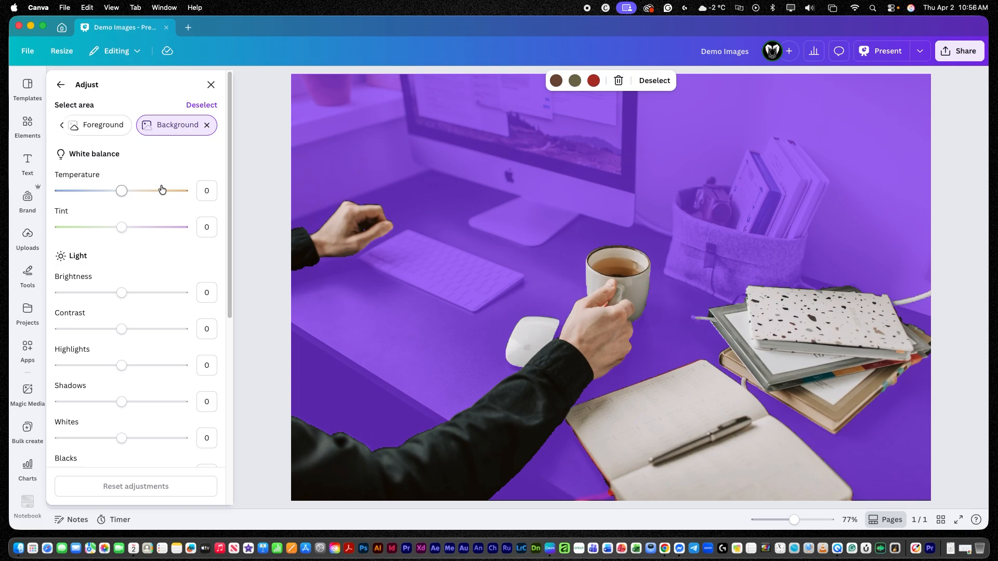
{"action": "mouse_move", "coordinate": [121, 192]}
{"action": "left_mouse_down"}
{"action": "mouse_move", "coordinate": [89, 190]}
{"action": "mouse_move", "coordinate": [161, 191]}
{"action": "mouse_move", "coordinate": [122, 196]}
{"action": "left_mouse_up"}
{"action": "left_click", "coordinate": [656, 81]}
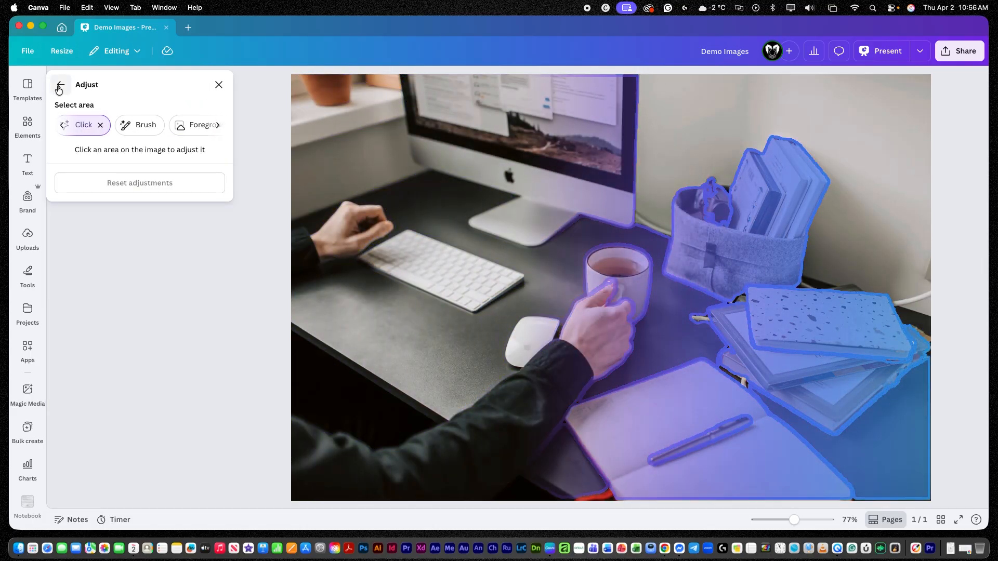
Browse the remaining select-area options, including Text, and reopen then leave the Adjust settings.
{"action": "left_click", "coordinate": [59, 88]}
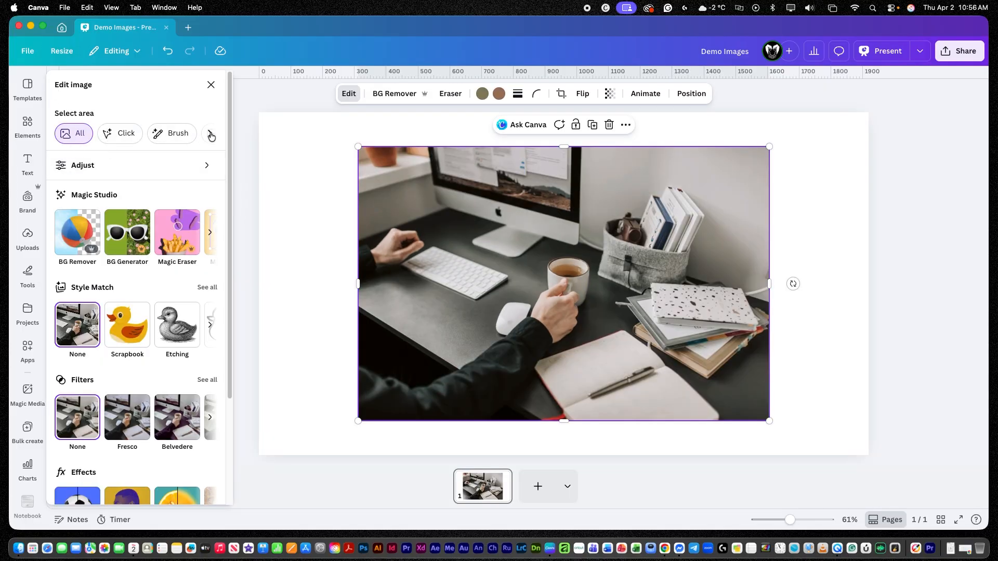
{"action": "left_click", "coordinate": [210, 133]}
{"action": "left_click", "coordinate": [210, 134]}
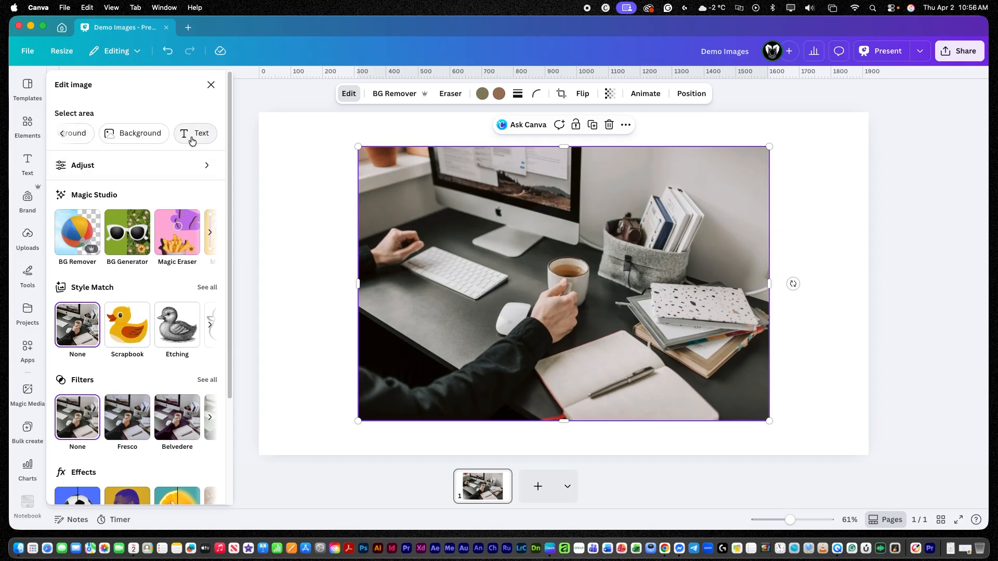
{"action": "left_click", "coordinate": [77, 166]}
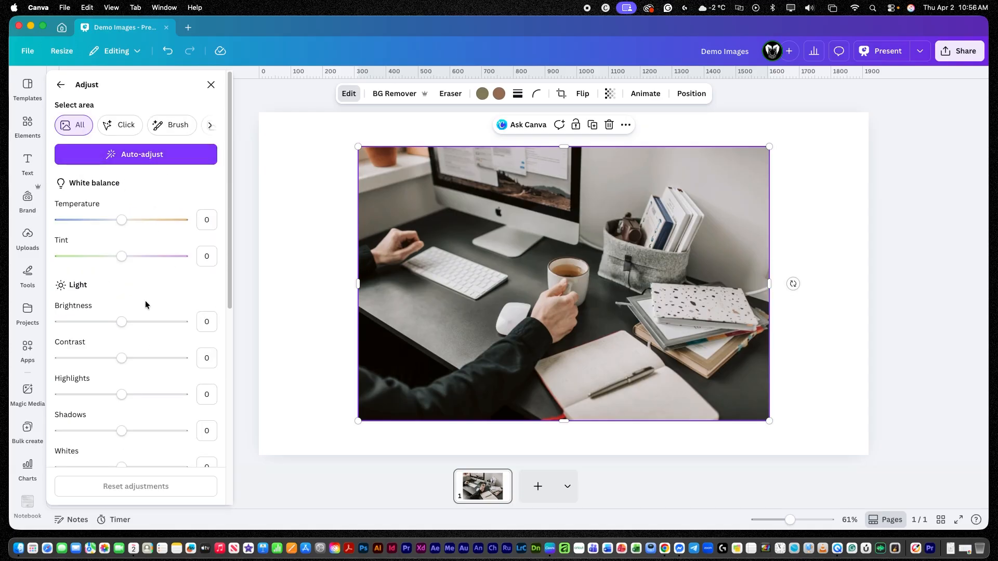
{"action": "left_click", "coordinate": [61, 90]}
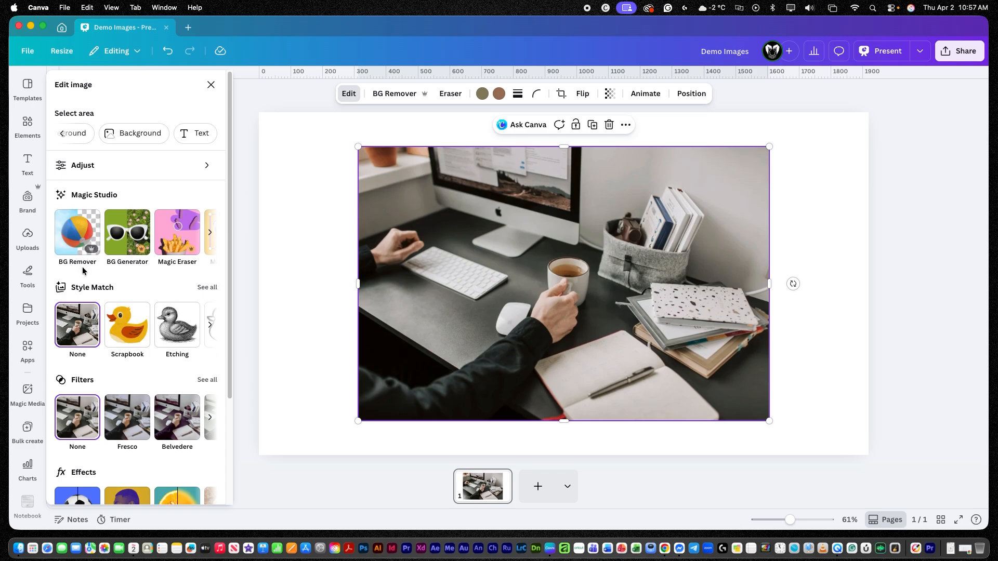
Apply the Sketch style match to the photo, then revert it to None.
{"action": "left_click", "coordinate": [87, 287]}
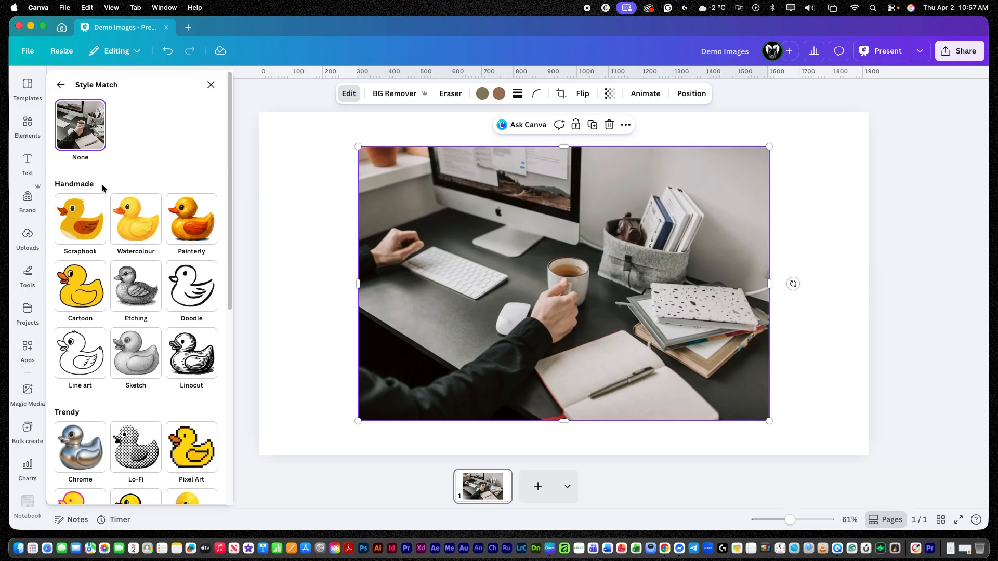
{"action": "scroll", "coordinate": [134, 399], "scroll_direction": "down", "scroll_amount": 5}
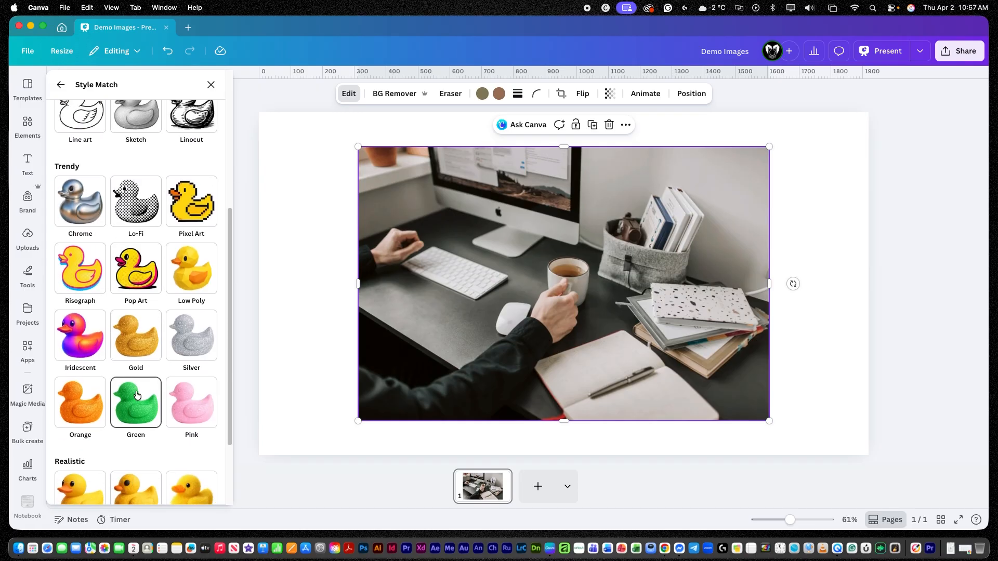
{"action": "scroll", "coordinate": [137, 395], "scroll_direction": "down", "scroll_amount": 2}
{"action": "scroll", "coordinate": [130, 332], "scroll_direction": "up", "scroll_amount": 7}
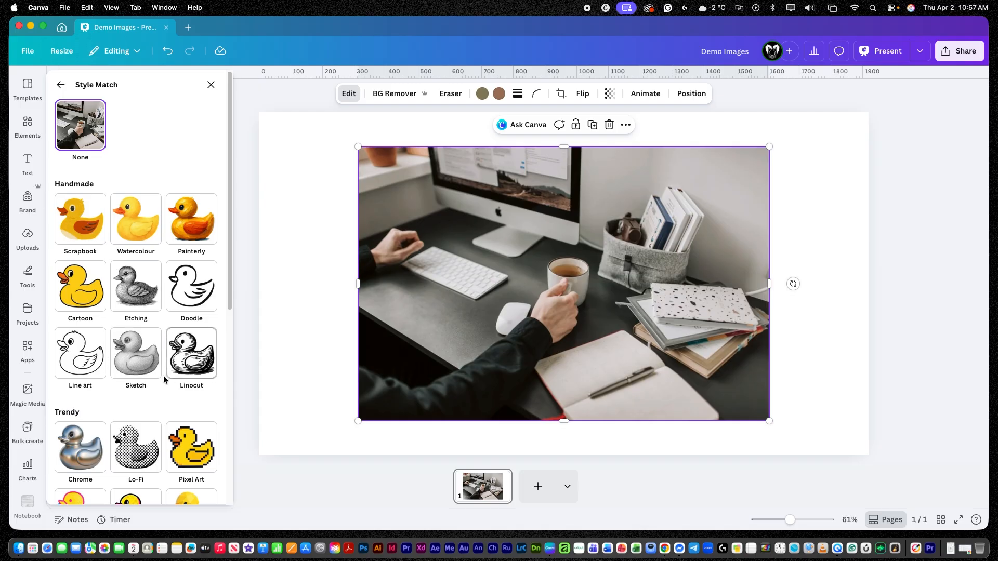
{"action": "left_click", "coordinate": [141, 357]}
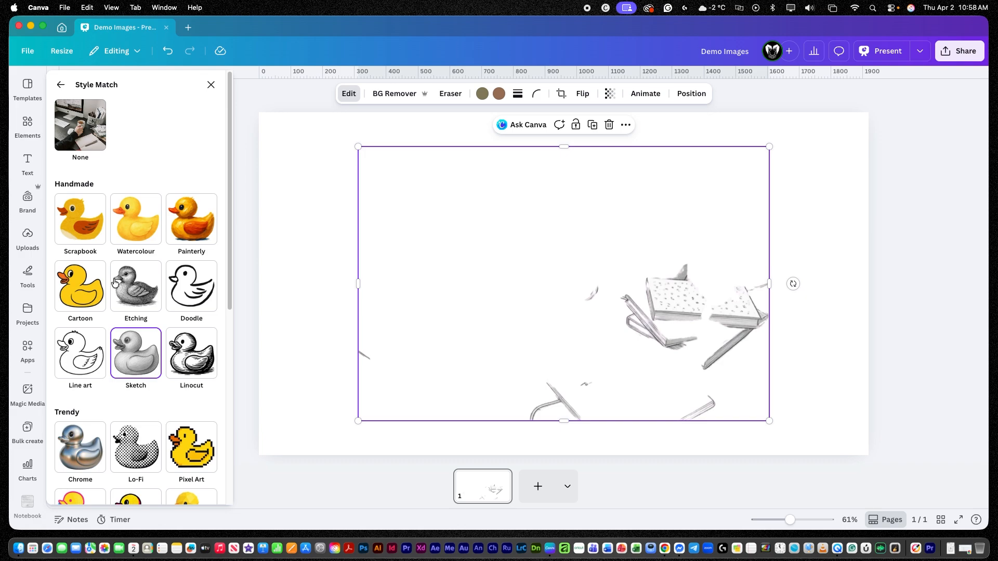
{"action": "left_click", "coordinate": [78, 130]}
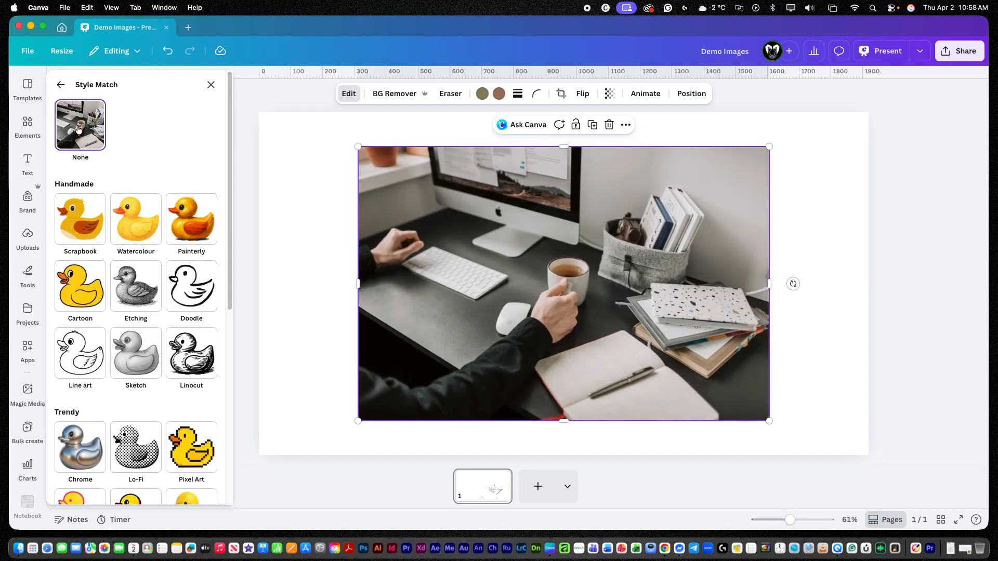
{"action": "left_click", "coordinate": [59, 89]}
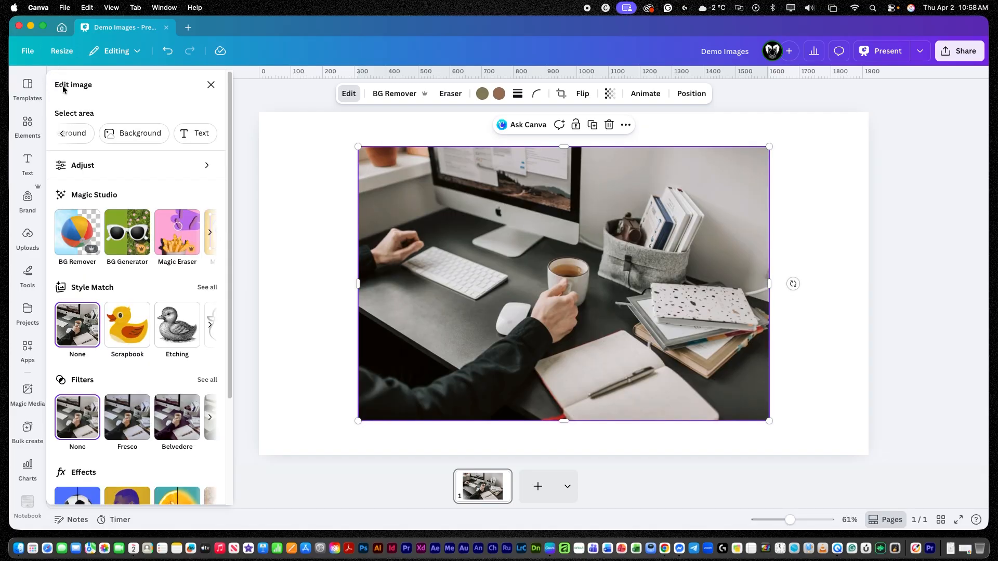
Browse the full list of photo filters, then scroll through the Effects options.
{"action": "scroll", "coordinate": [162, 373], "scroll_direction": "down", "scroll_amount": 2}
{"action": "scroll", "coordinate": [163, 372], "scroll_direction": "down", "scroll_amount": 1}
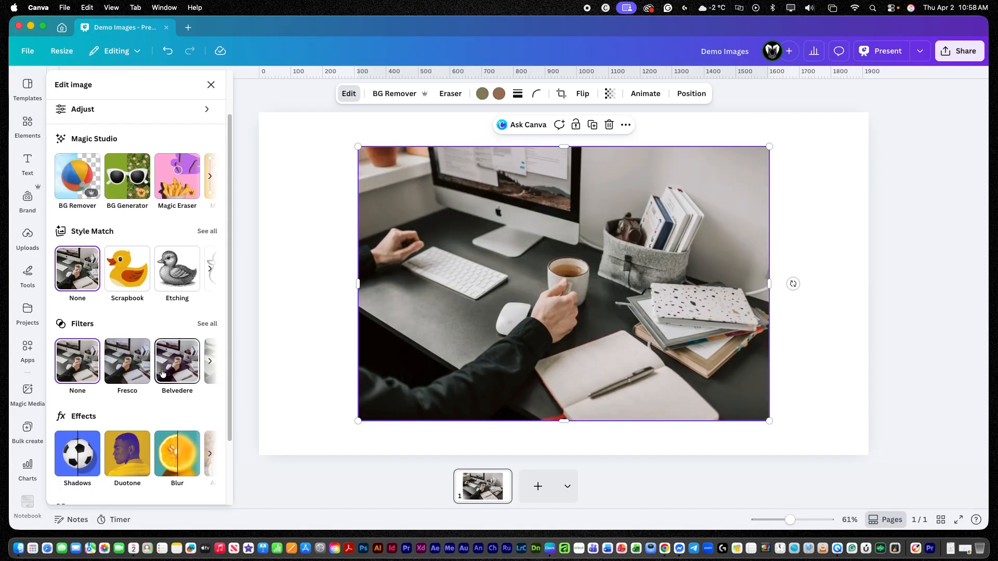
{"action": "left_click", "coordinate": [207, 324]}
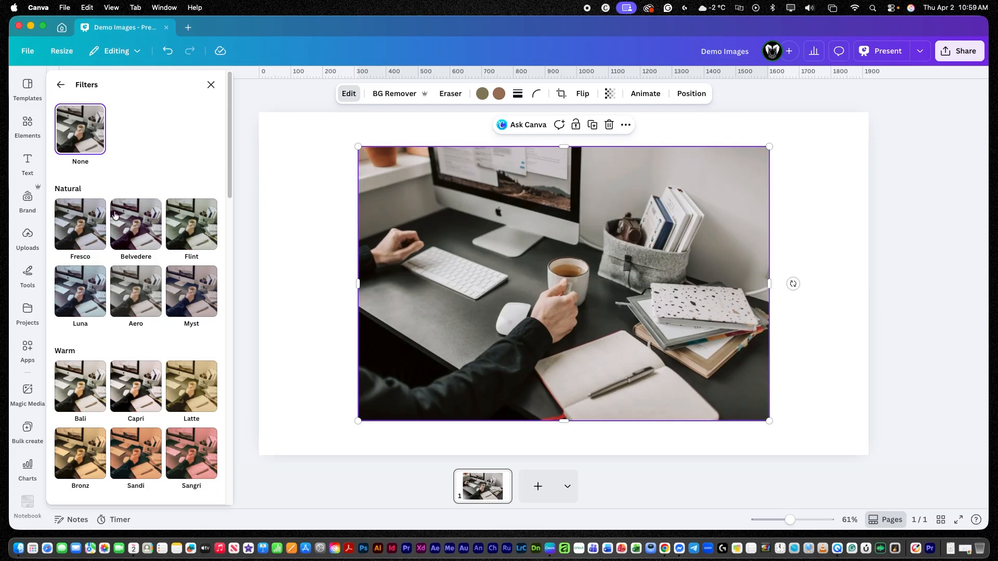
{"action": "left_click_drag", "start_coordinate": [228, 188], "coordinate": [230, 499]}
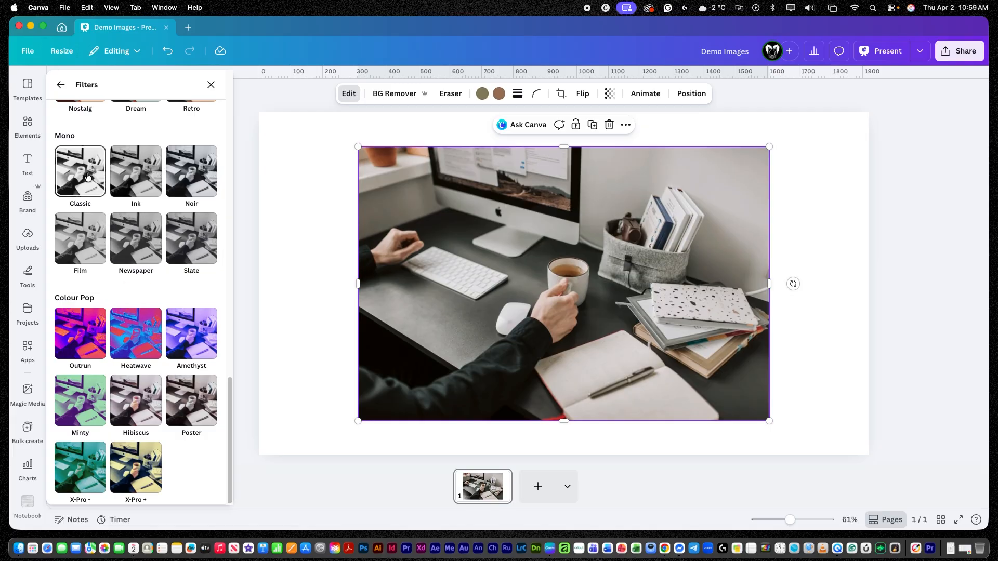
{"action": "scroll", "coordinate": [89, 177], "scroll_direction": "up", "scroll_amount": 10}
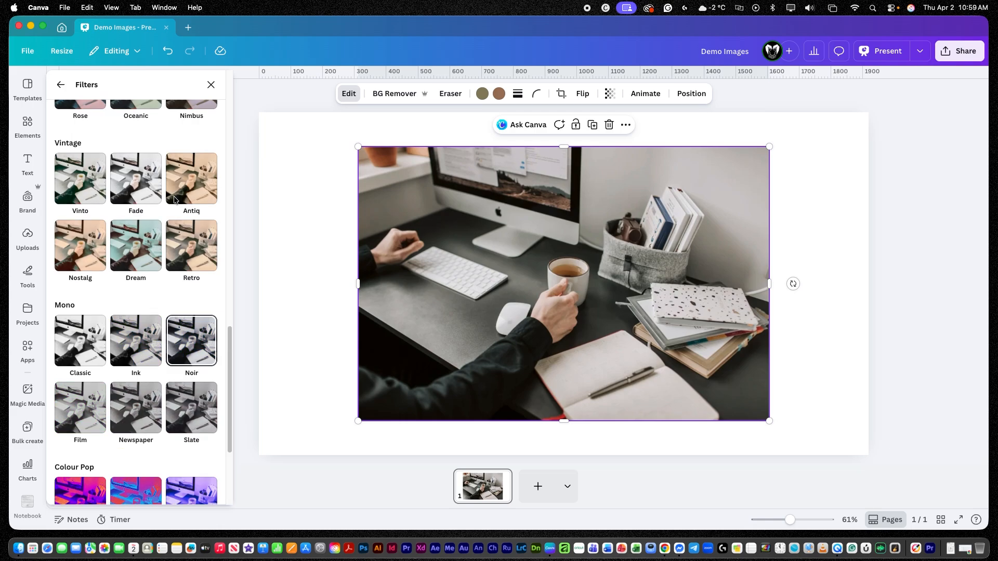
{"action": "left_click", "coordinate": [59, 87]}
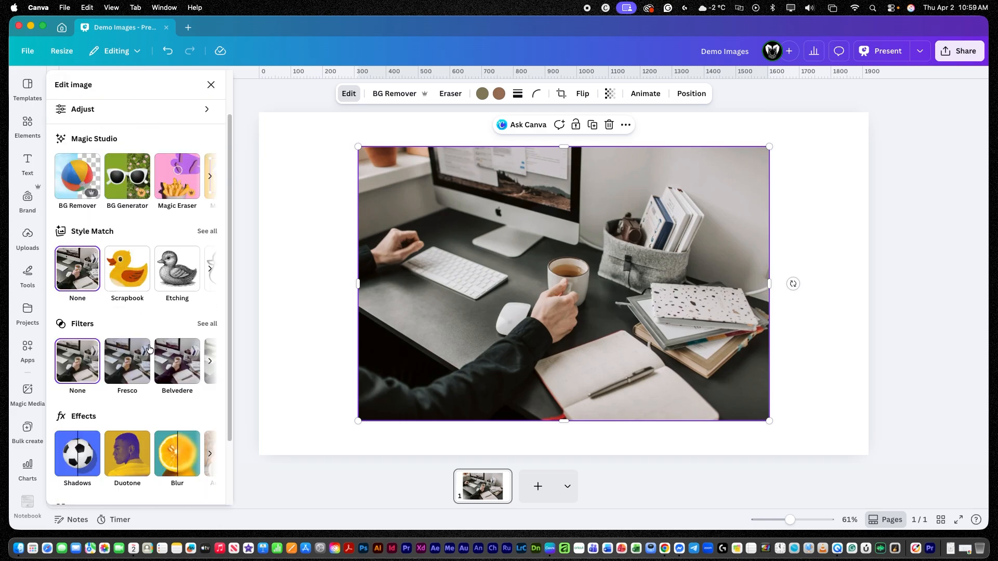
{"action": "scroll", "coordinate": [161, 387], "scroll_direction": "down", "scroll_amount": 2}
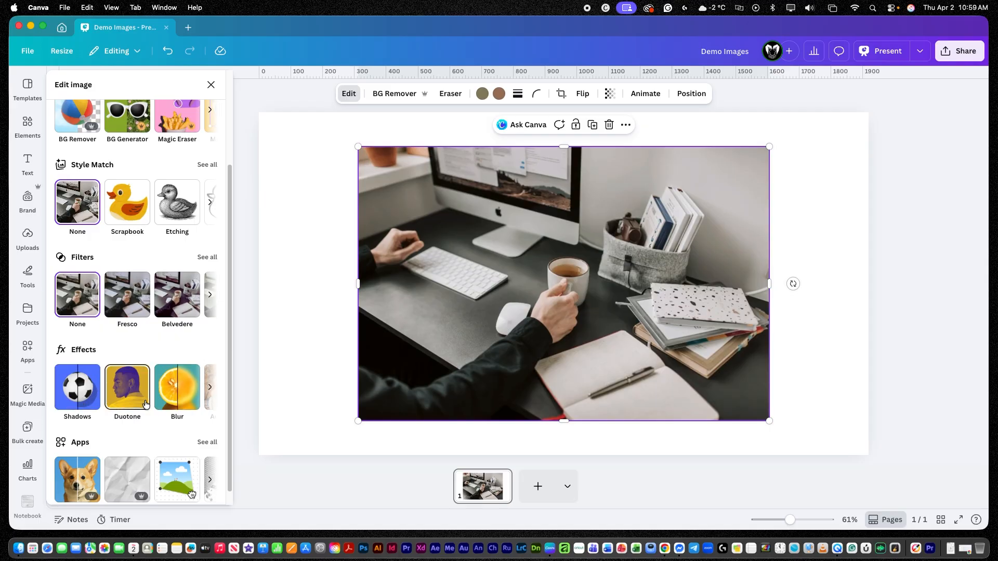
{"action": "left_click", "coordinate": [210, 387]}
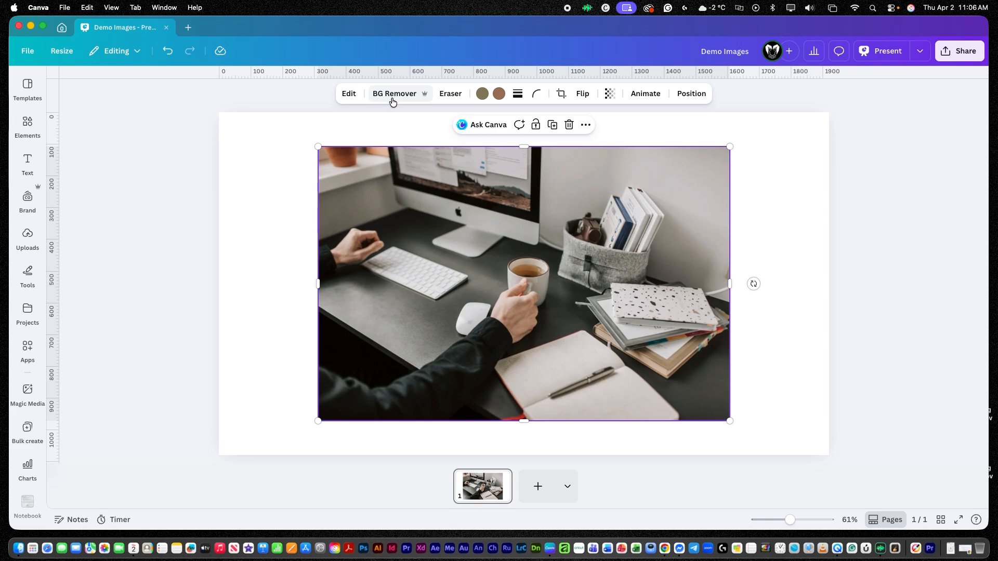
Erase the coffee cup with the Pixel Eraser at size 41, toggling Show original on and off to compare.
{"action": "left_click", "coordinate": [450, 96]}
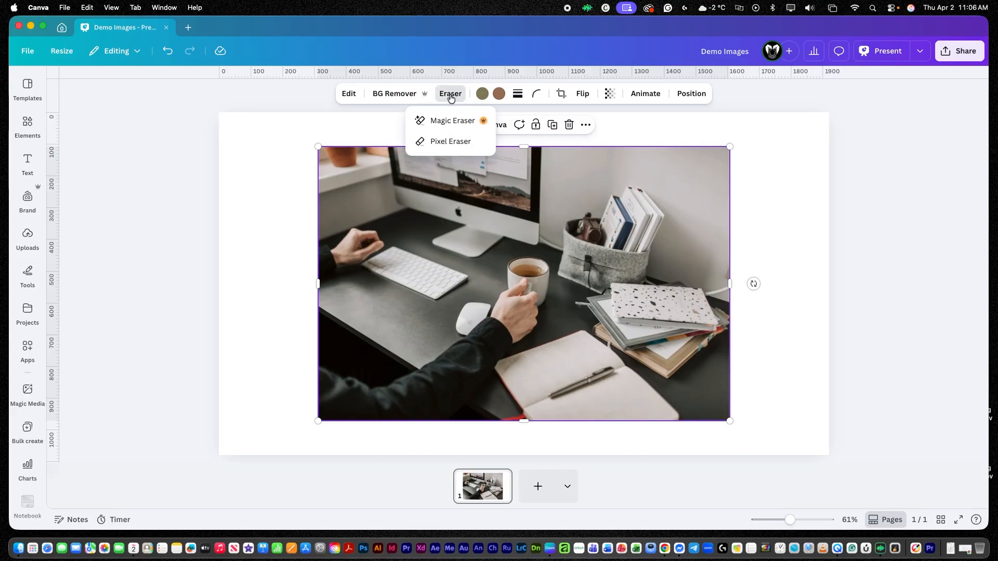
{"action": "left_click", "coordinate": [454, 144]}
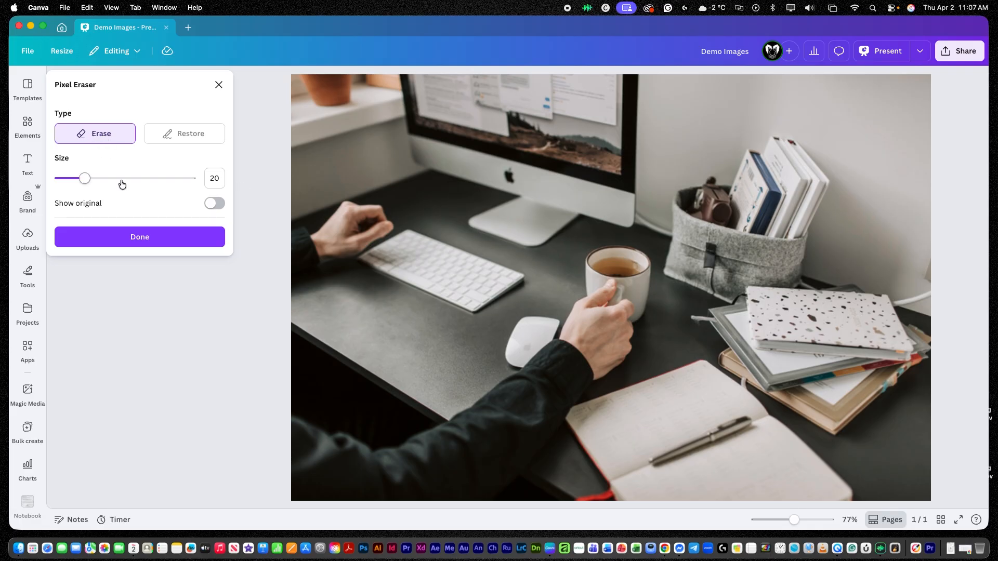
{"action": "mouse_move", "coordinate": [84, 180]}
{"action": "left_mouse_down"}
{"action": "mouse_move", "coordinate": [125, 178]}
{"action": "mouse_move", "coordinate": [113, 190]}
{"action": "left_mouse_up"}
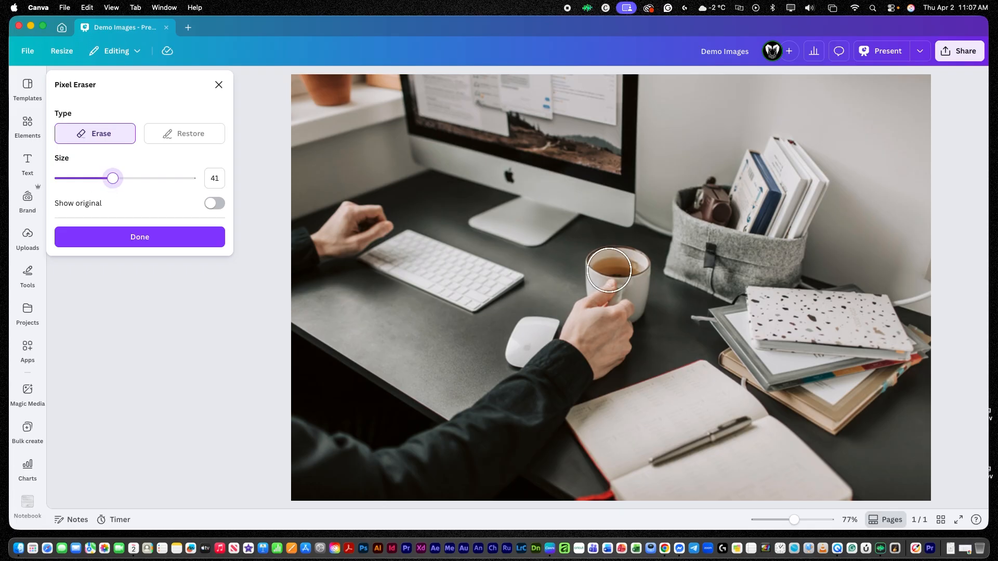
{"action": "mouse_move", "coordinate": [604, 265]}
{"action": "left_mouse_down"}
{"action": "mouse_move", "coordinate": [624, 295]}
{"action": "mouse_move", "coordinate": [631, 271]}
{"action": "mouse_move", "coordinate": [621, 262]}
{"action": "left_mouse_up"}
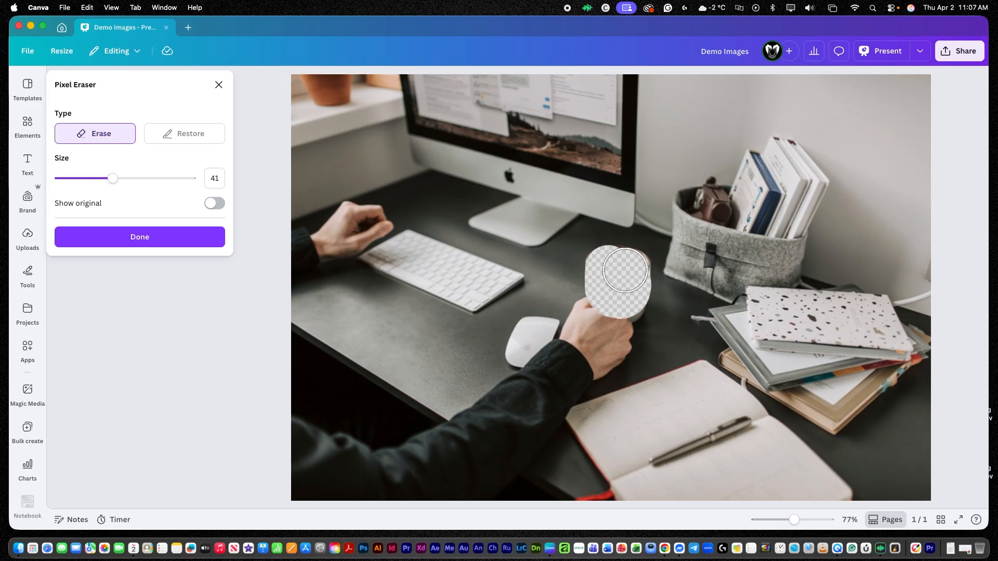
{"action": "left_click", "coordinate": [212, 204]}
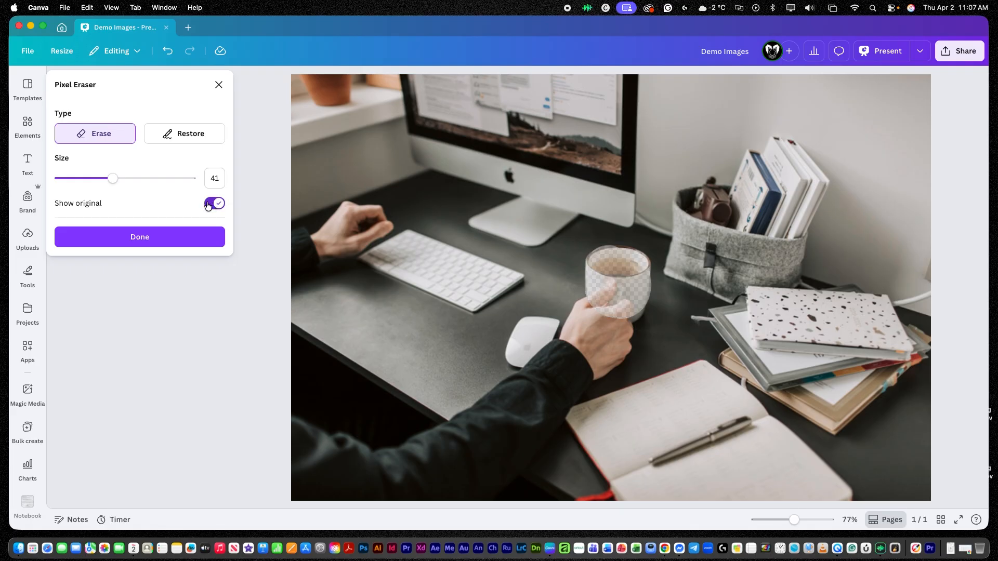
{"action": "left_click", "coordinate": [209, 204]}
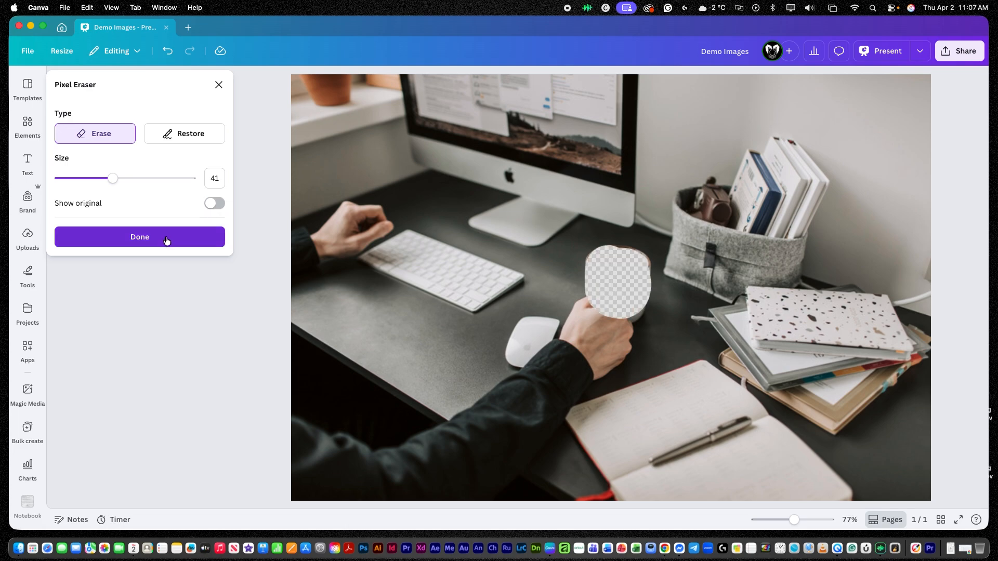
{"action": "left_click", "coordinate": [166, 238]}
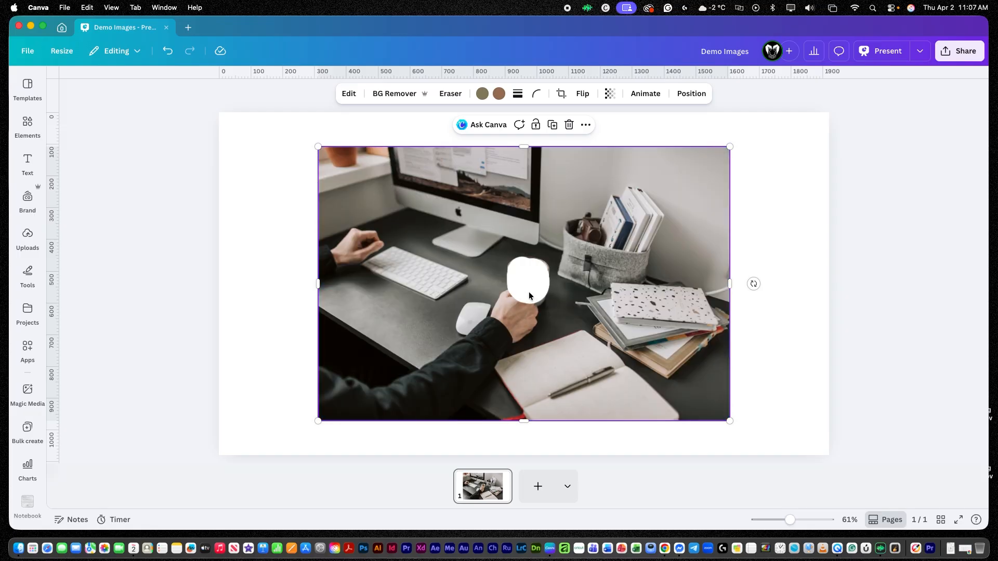
Reopen the Pixel Eraser and reset its edits to restore the cup.
{"action": "left_click", "coordinate": [450, 95]}
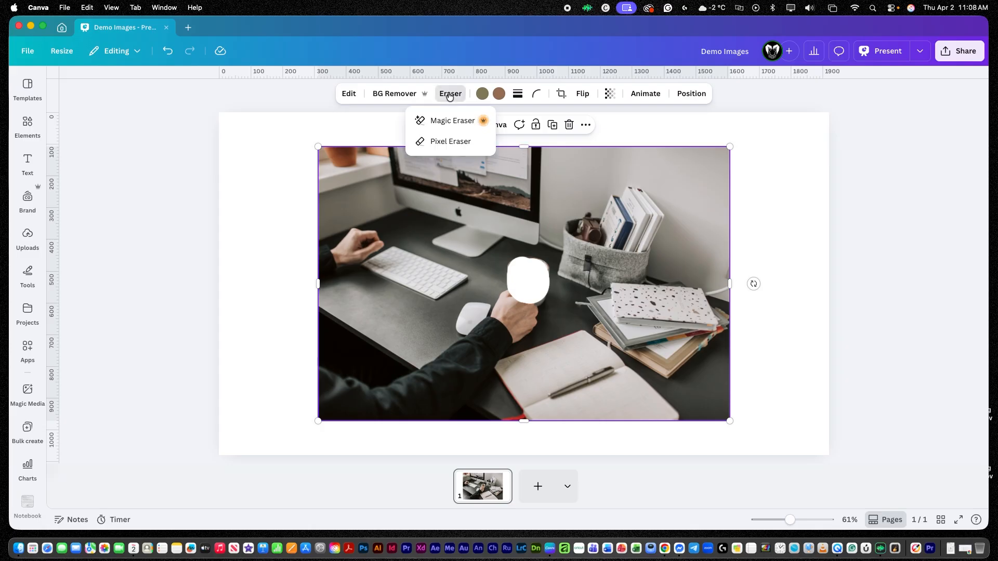
{"action": "left_click", "coordinate": [445, 145]}
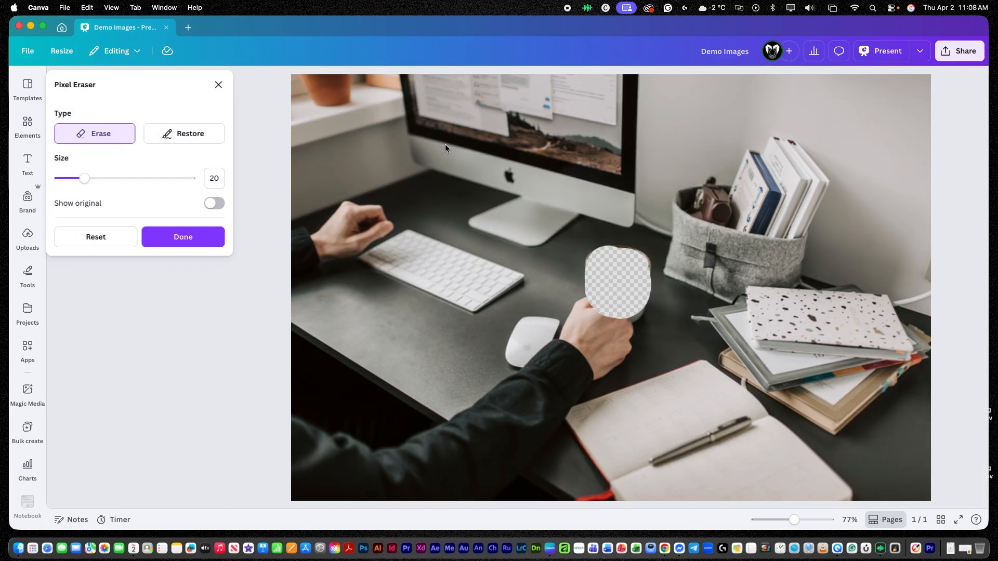
{"action": "left_click", "coordinate": [98, 238]}
{"action": "left_click", "coordinate": [542, 311]}
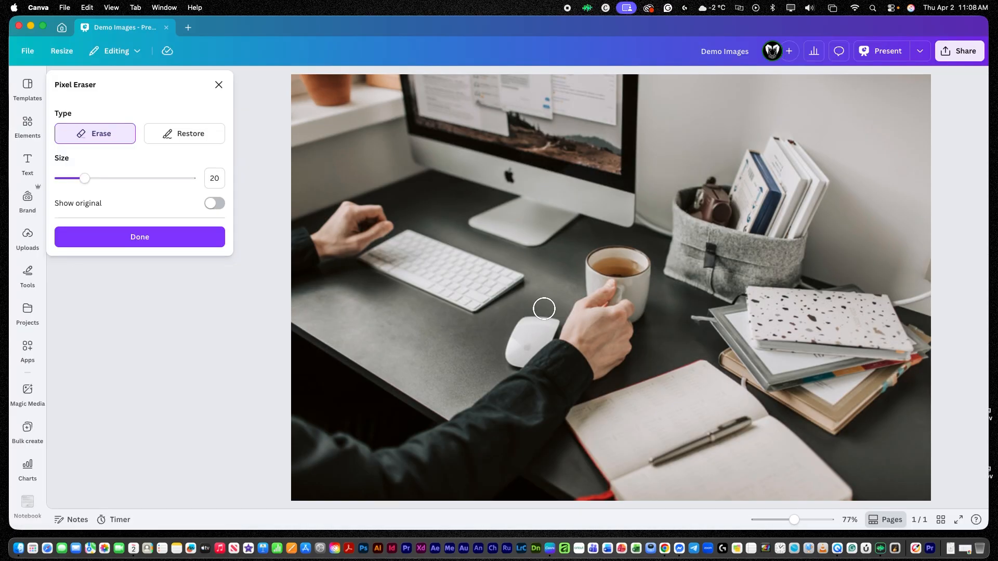
{"action": "left_click", "coordinate": [180, 243]}
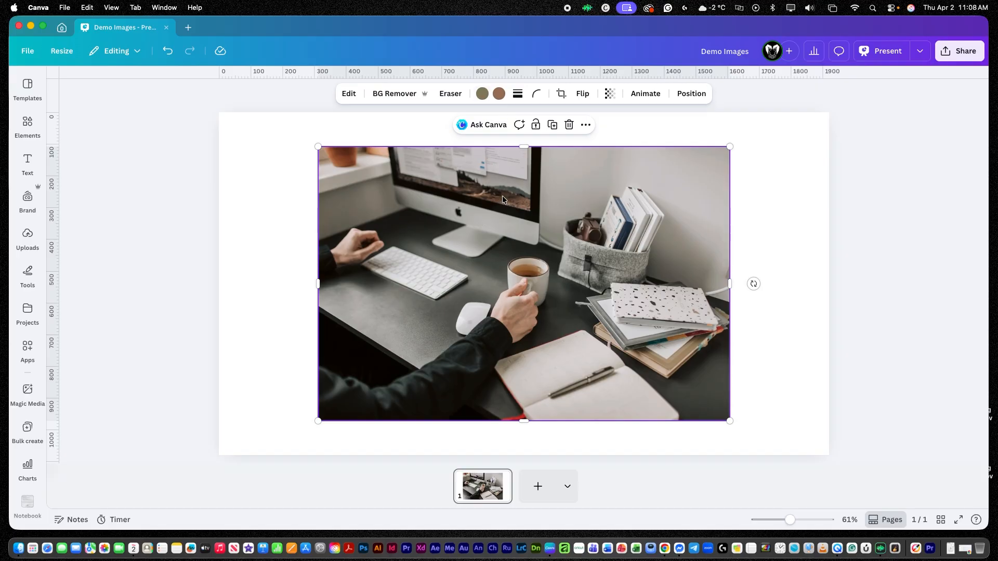
Set the photo's two duotone colours to purple and deep violet from the default solid colours.
{"action": "left_click", "coordinate": [483, 95]}
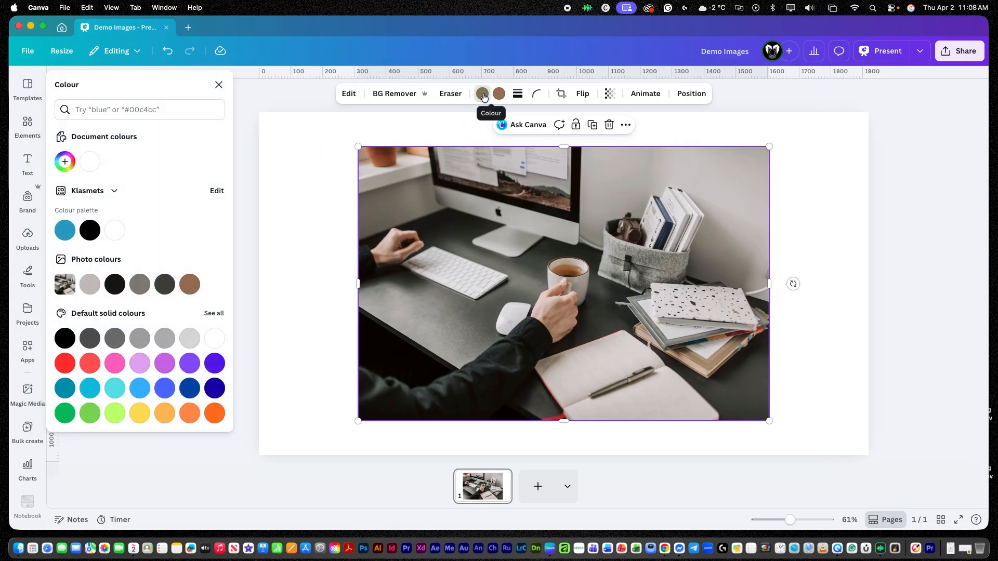
{"action": "left_click", "coordinate": [165, 364]}
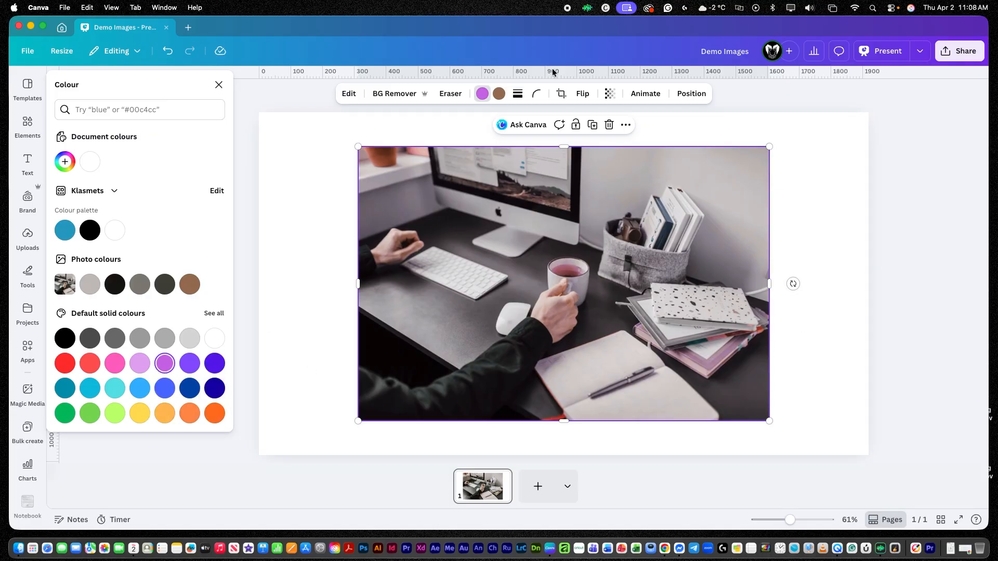
{"action": "left_click", "coordinate": [499, 94]}
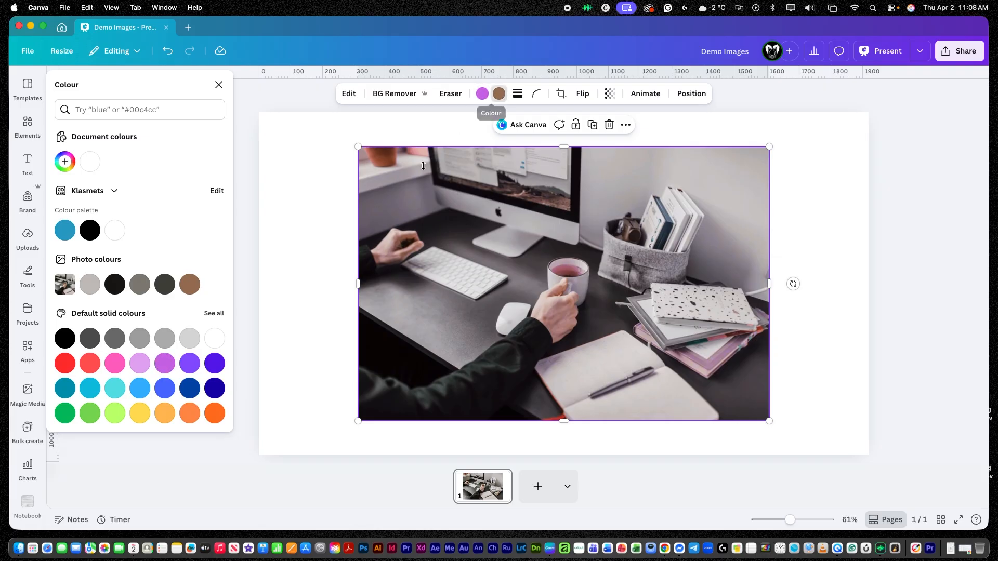
{"action": "left_click", "coordinate": [214, 365]}
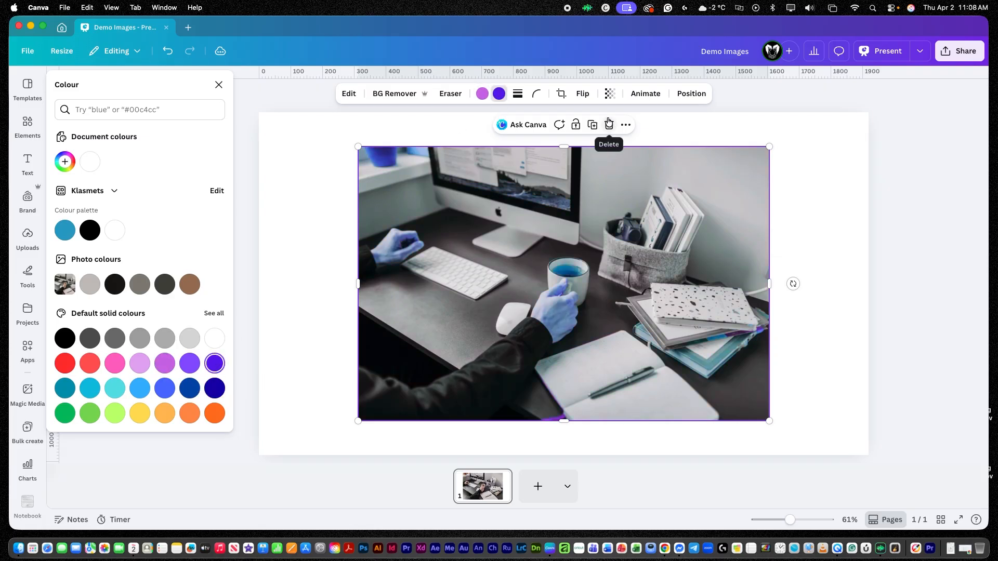
Open the stroke style and corner rounding options without changing them.
{"action": "left_click", "coordinate": [518, 95]}
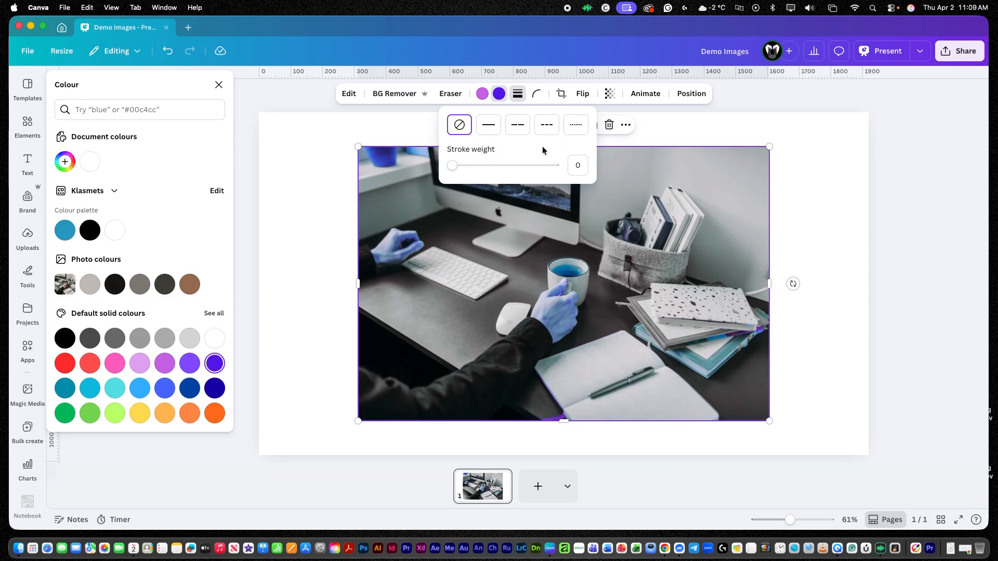
{"action": "left_click", "coordinate": [536, 94]}
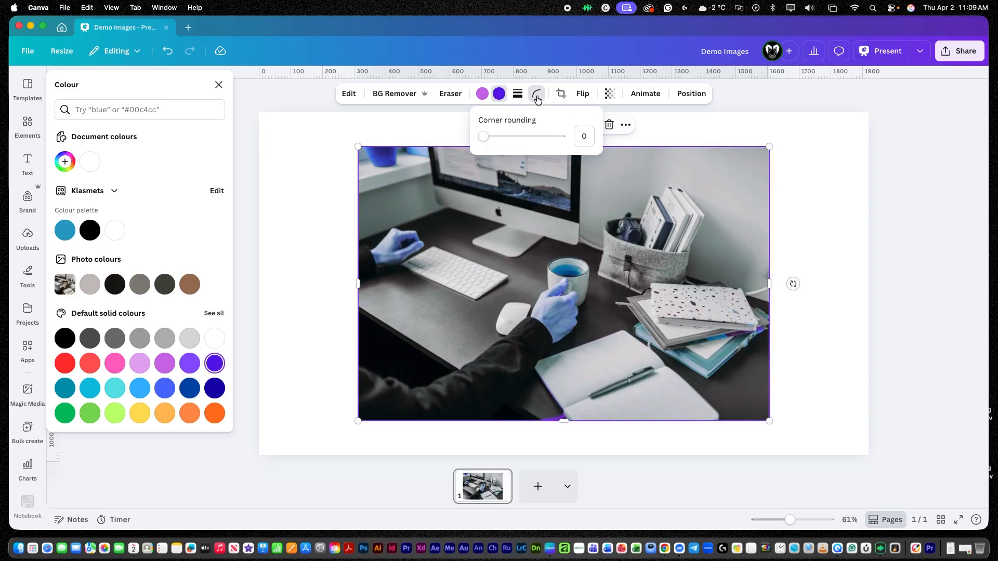
Try cropping the photo's left side with a freeform crop, then cancel the crop.
{"action": "left_click", "coordinate": [561, 94]}
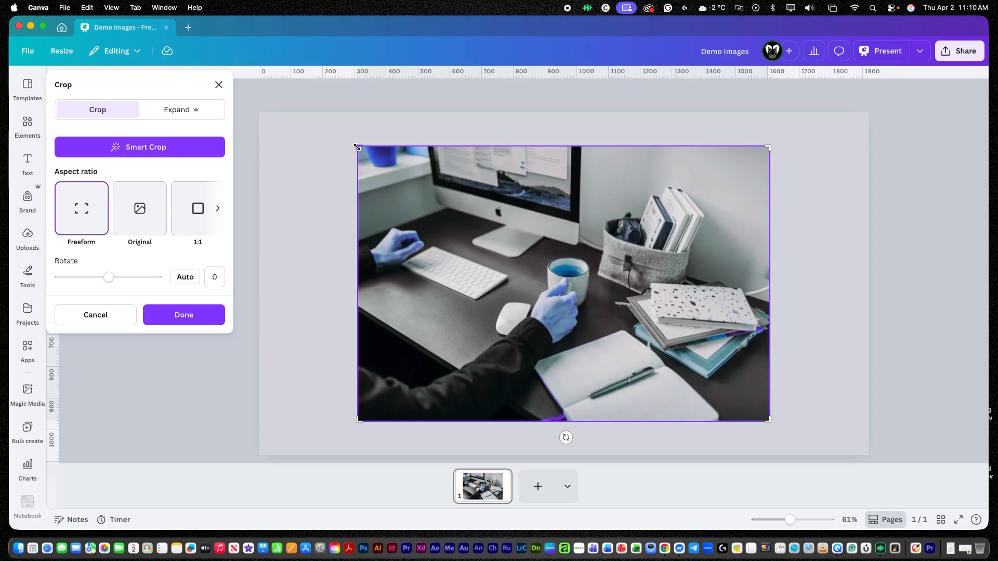
{"action": "left_click_drag", "start_coordinate": [356, 147], "coordinate": [411, 144]}
{"action": "left_click_drag", "start_coordinate": [445, 145], "coordinate": [462, 149]}
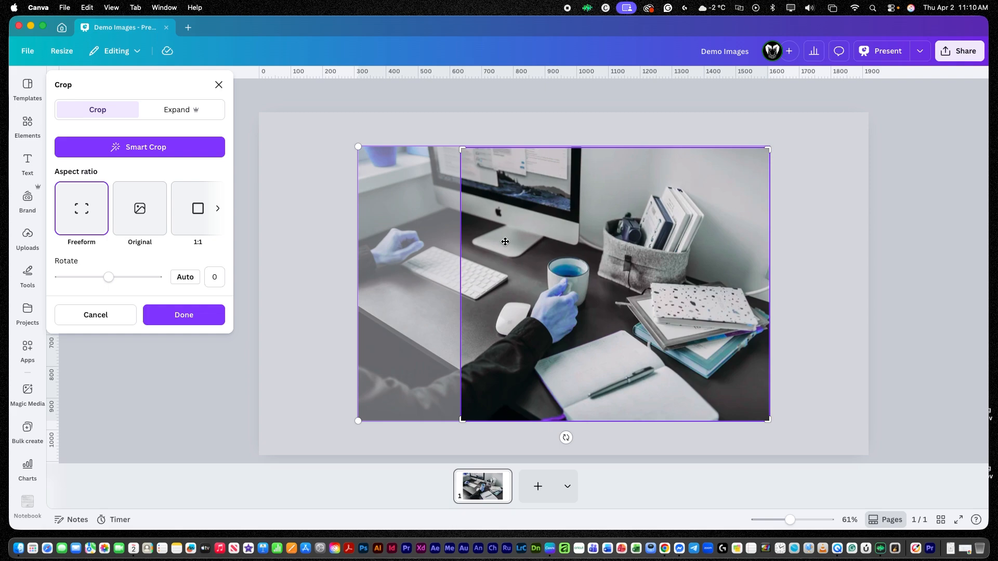
{"action": "mouse_move", "coordinate": [461, 150]}
{"action": "left_mouse_down"}
{"action": "mouse_move", "coordinate": [355, 146]}
{"action": "mouse_move", "coordinate": [461, 147]}
{"action": "left_mouse_up"}
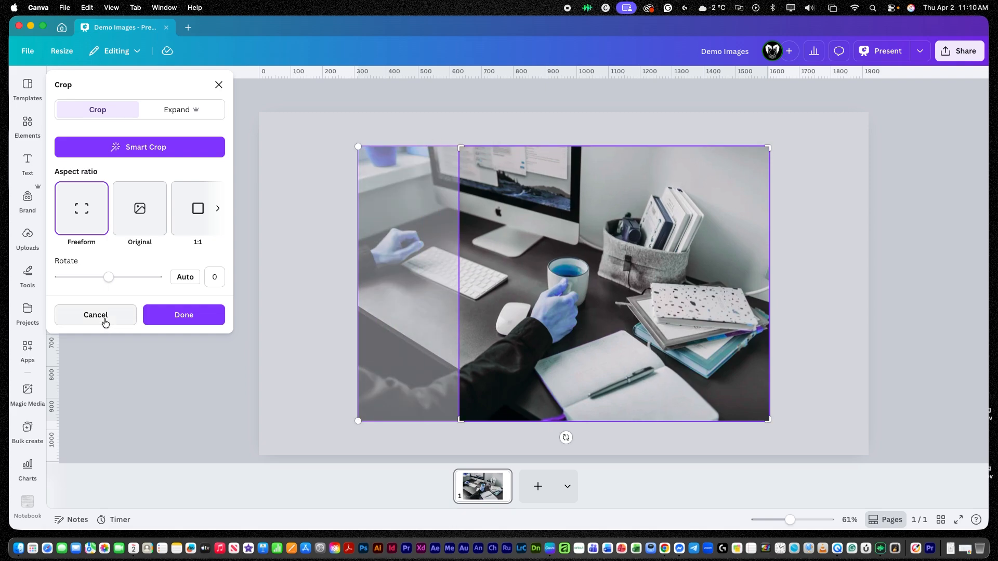
{"action": "left_click", "coordinate": [95, 314]}
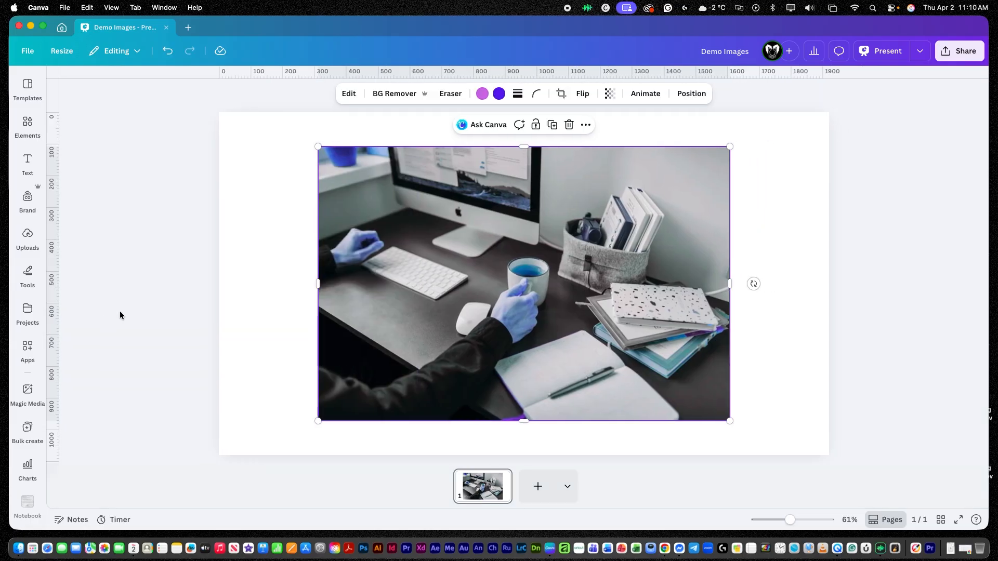
Reopen Crop and try the Original, 1:1, 16:9 and 9:16 aspect ratio presets.
{"action": "left_click", "coordinate": [567, 98]}
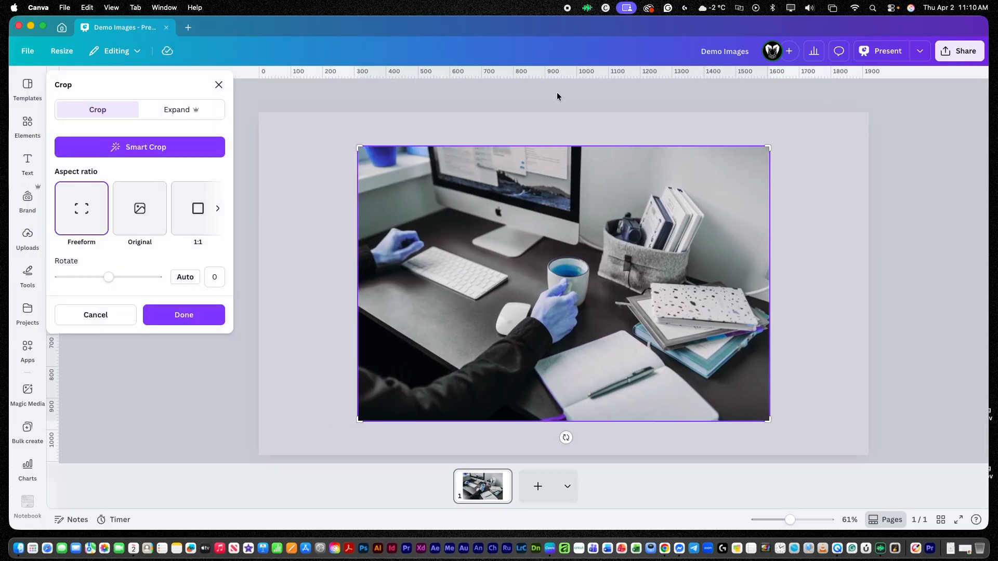
{"action": "left_click", "coordinate": [141, 220]}
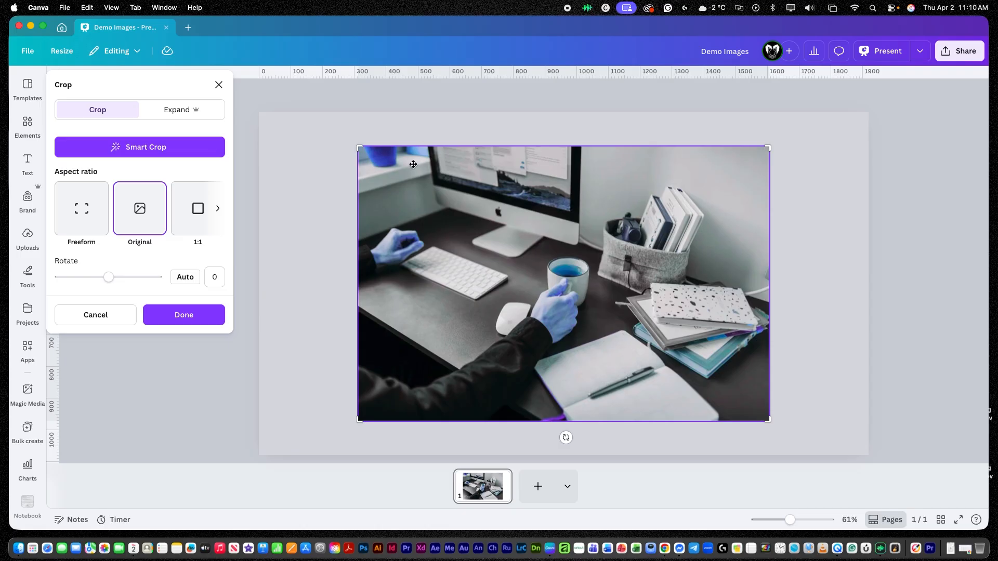
{"action": "mouse_move", "coordinate": [359, 148]}
{"action": "left_mouse_down"}
{"action": "mouse_move", "coordinate": [498, 218]}
{"action": "mouse_move", "coordinate": [461, 150]}
{"action": "mouse_move", "coordinate": [398, 115]}
{"action": "mouse_move", "coordinate": [494, 214]}
{"action": "mouse_move", "coordinate": [421, 250]}
{"action": "mouse_move", "coordinate": [354, 148]}
{"action": "mouse_move", "coordinate": [352, 155]}
{"action": "left_mouse_up"}
{"action": "mouse_move", "coordinate": [769, 148]}
{"action": "left_mouse_down"}
{"action": "mouse_move", "coordinate": [653, 224]}
{"action": "mouse_move", "coordinate": [770, 148]}
{"action": "left_mouse_up"}
{"action": "left_click", "coordinate": [197, 210]}
{"action": "left_click", "coordinate": [217, 208]}
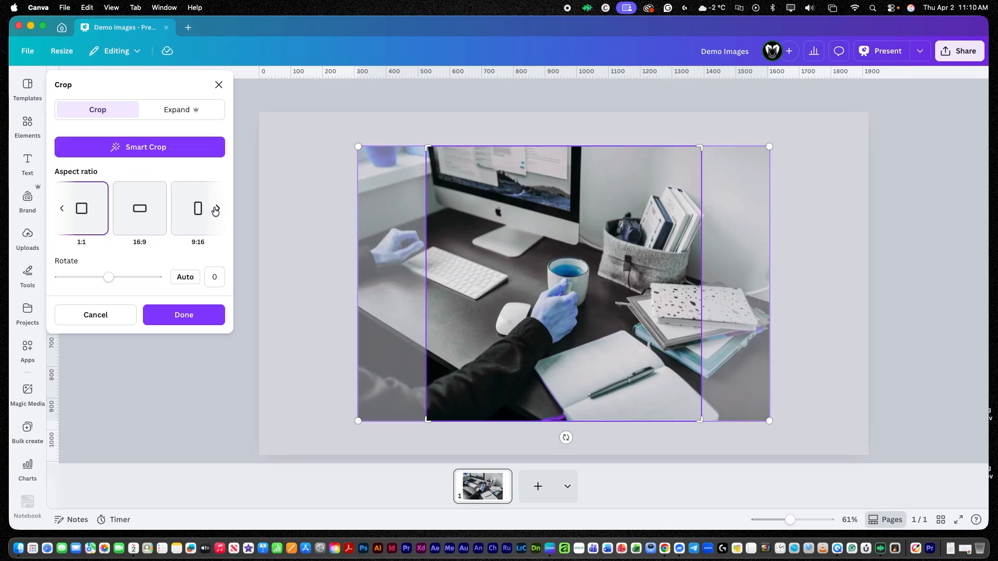
{"action": "left_click", "coordinate": [138, 222]}
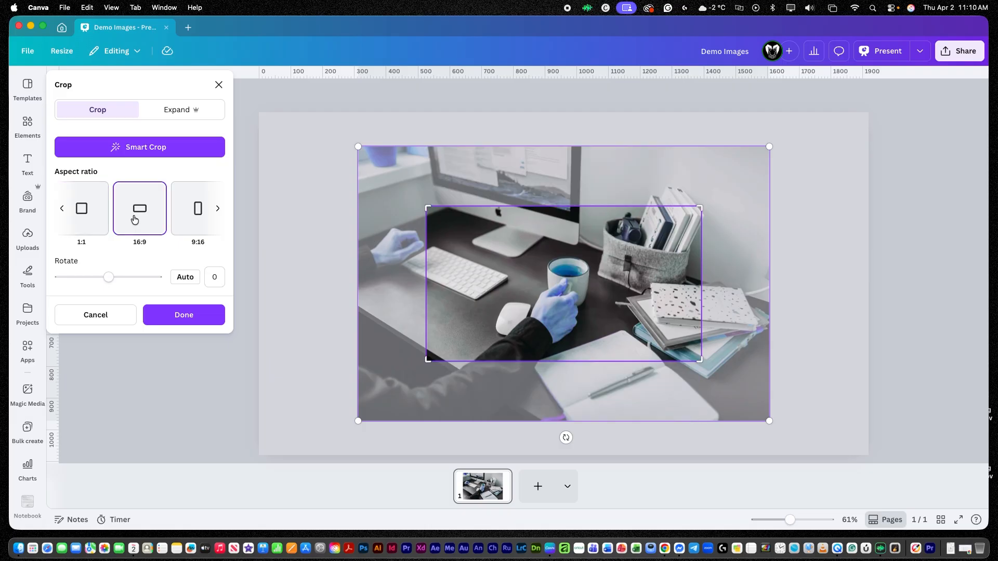
{"action": "left_click", "coordinate": [197, 218]}
Scroll through the remaining aspect ratios, rotate the crop to about 13.7°, and cancel the crop.
{"action": "left_click", "coordinate": [217, 208]}
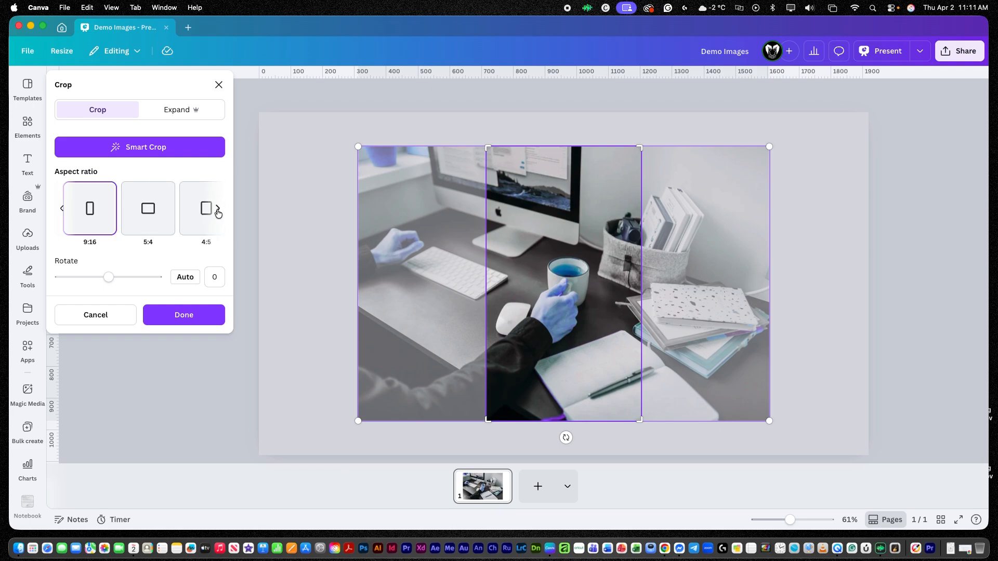
{"action": "left_click", "coordinate": [217, 209]}
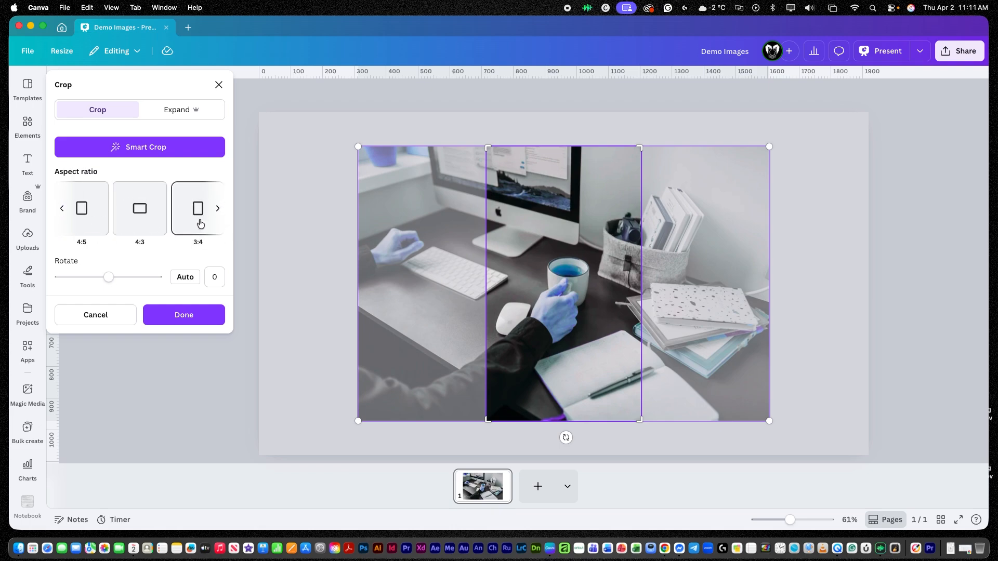
{"action": "left_click", "coordinate": [218, 208]}
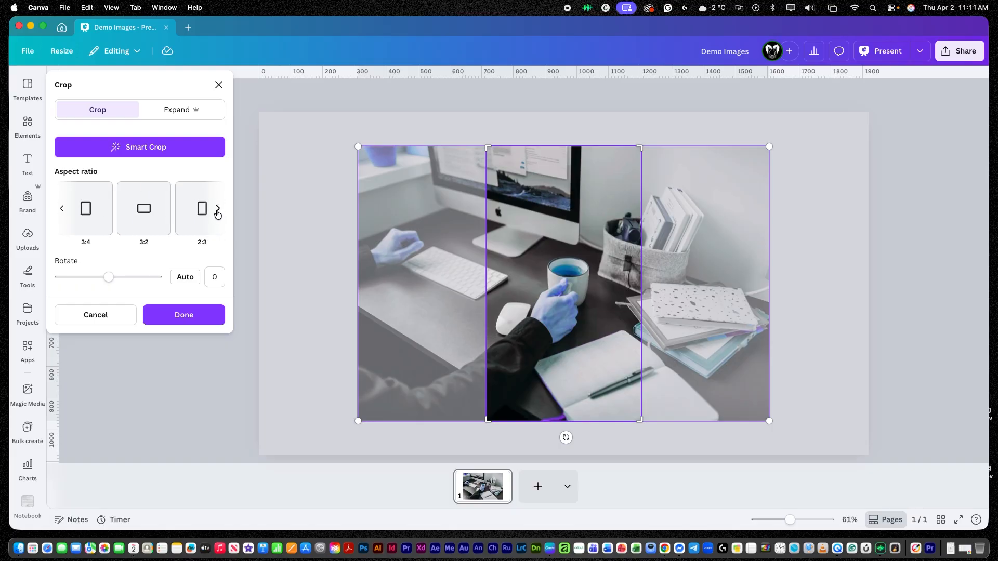
{"action": "left_click", "coordinate": [218, 209]}
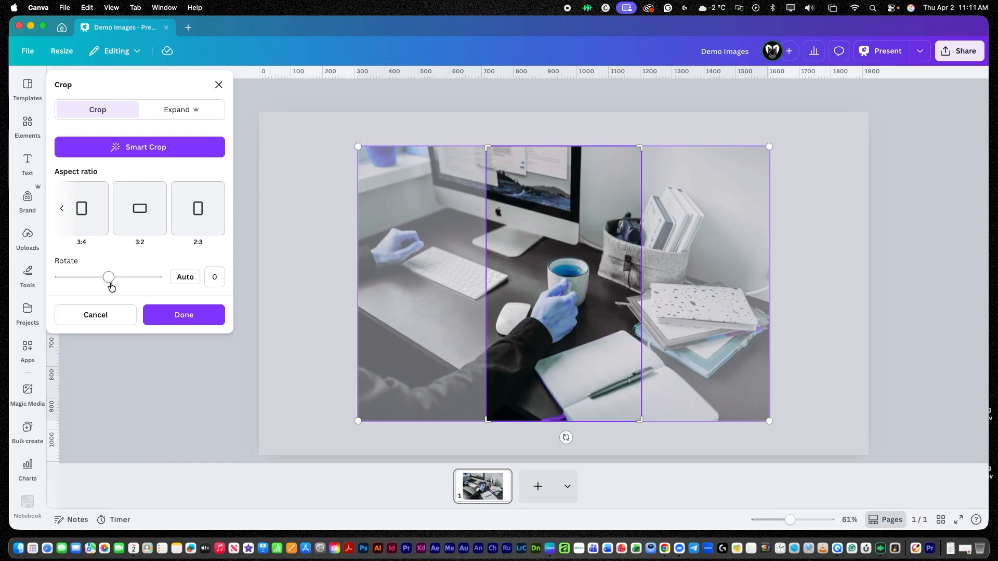
{"action": "mouse_move", "coordinate": [109, 282]}
{"action": "left_mouse_down"}
{"action": "mouse_move", "coordinate": [99, 279]}
{"action": "mouse_move", "coordinate": [113, 282]}
{"action": "left_mouse_up"}
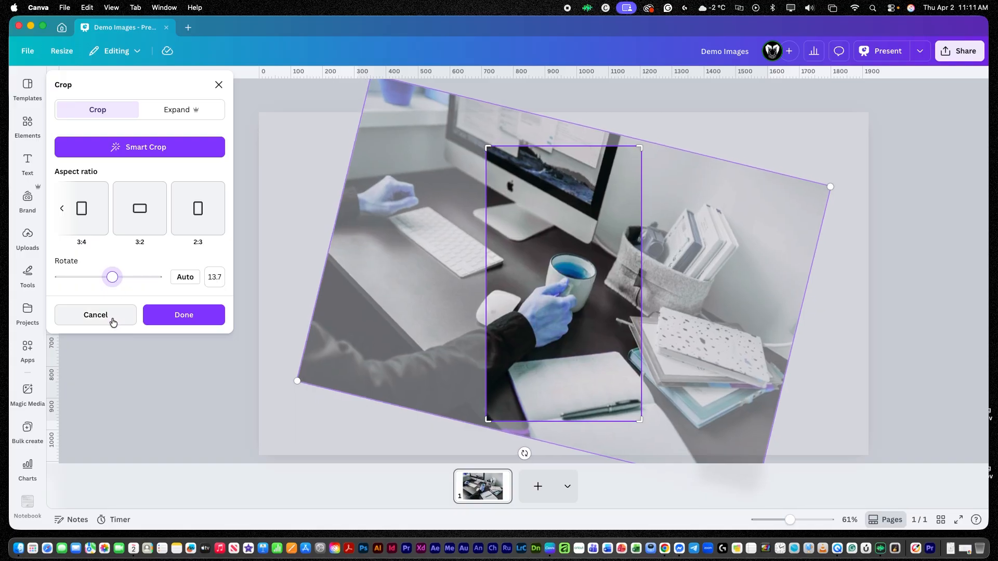
{"action": "left_click", "coordinate": [111, 318]}
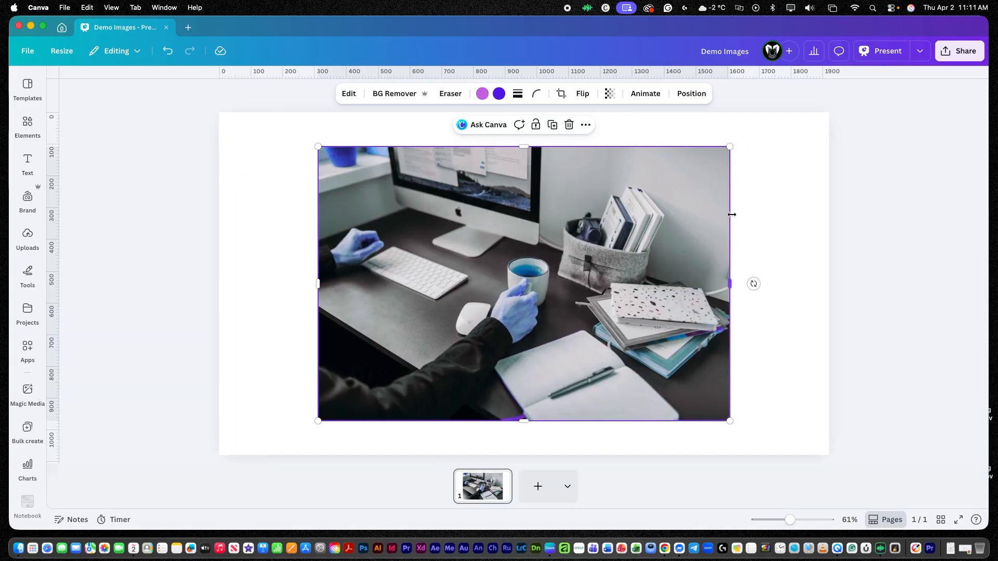
Browse the Flip, Transparency, Animate and more-options menus for the photo without applying anything.
{"action": "left_click", "coordinate": [583, 95]}
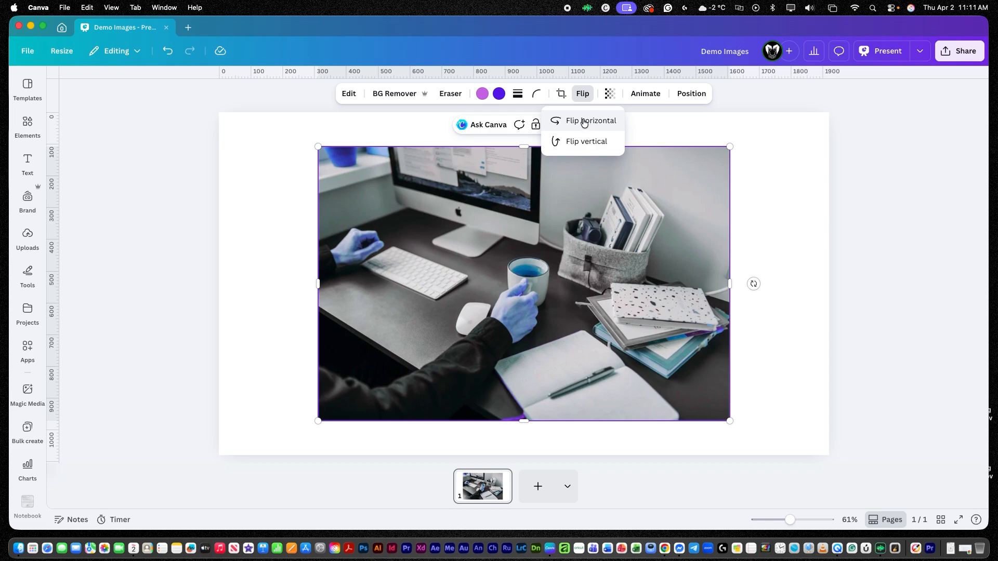
{"action": "left_click", "coordinate": [610, 96]}
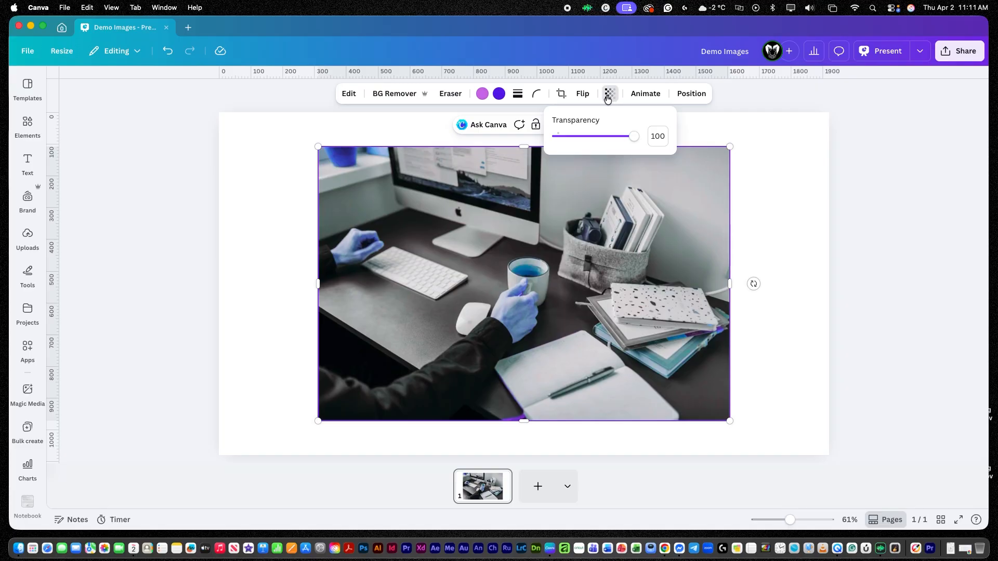
{"action": "left_click", "coordinate": [646, 94]}
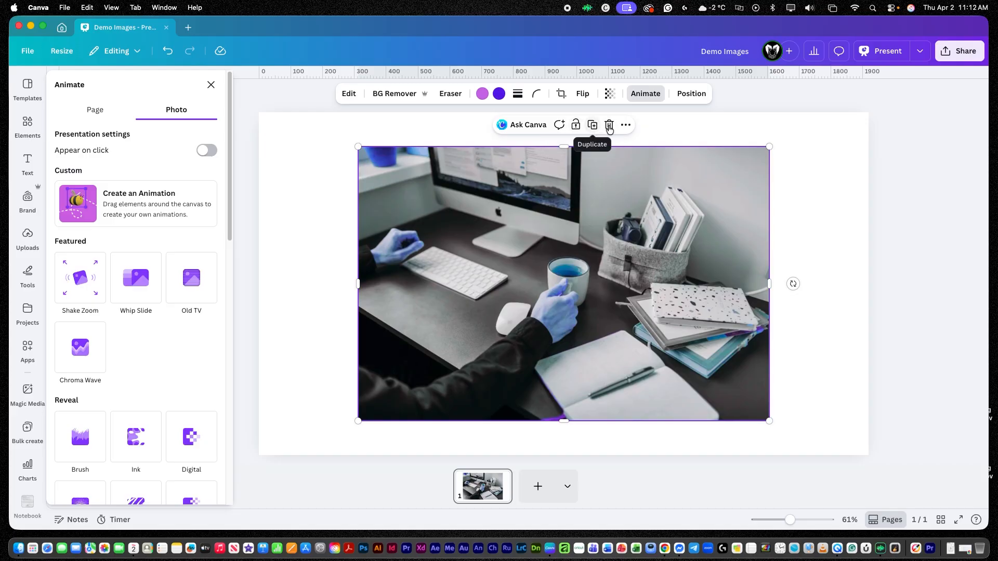
{"action": "left_click", "coordinate": [625, 127]}
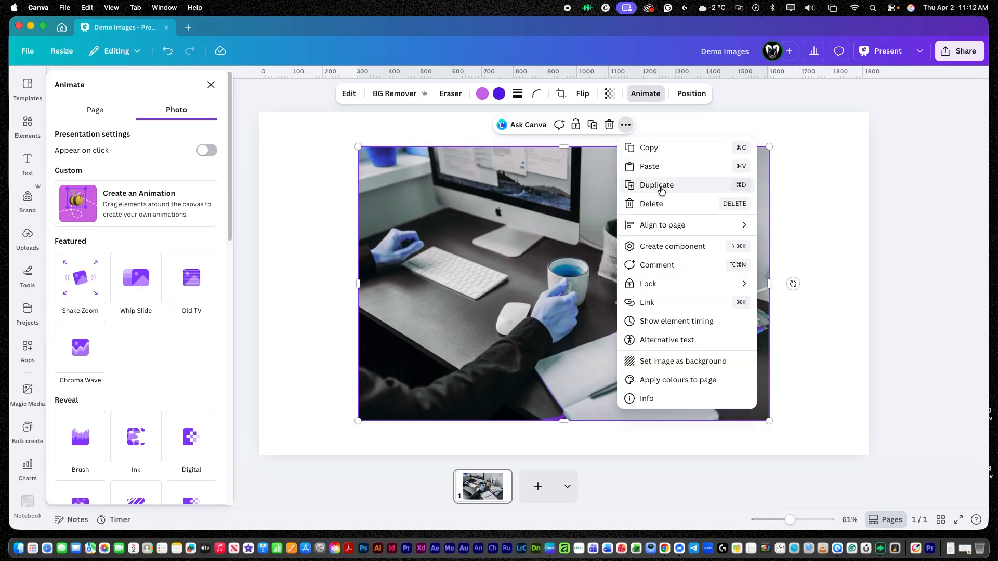
Set the desk photo as the page background.
{"action": "mouse_move", "coordinate": [666, 232]}
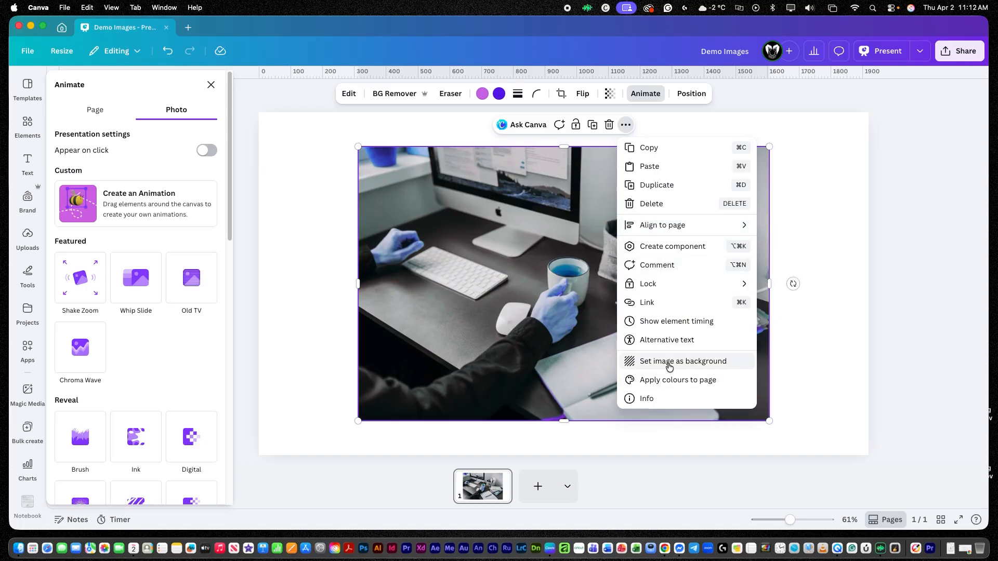
{"action": "left_click", "coordinate": [668, 367]}
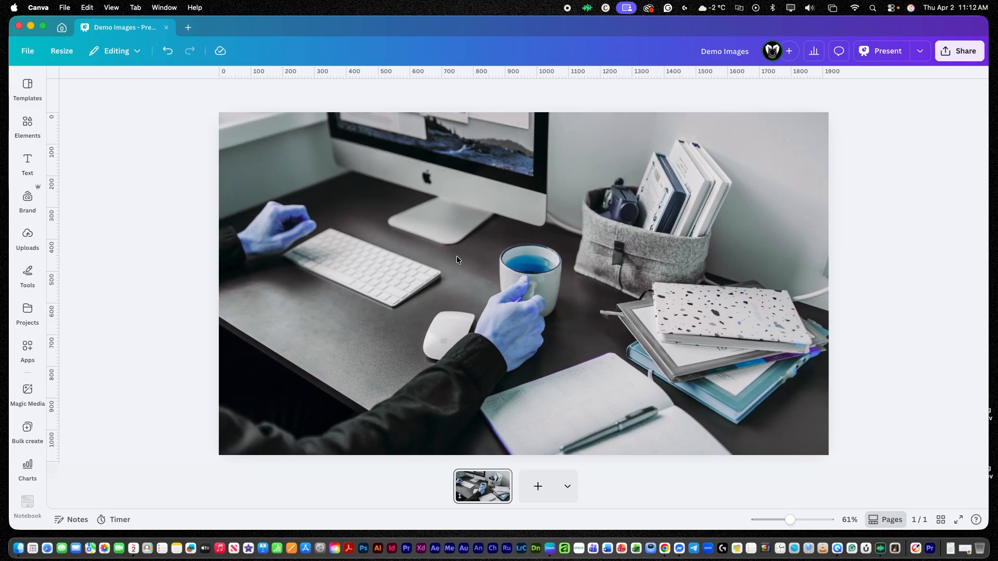
Add the close-up text photo from recently used photos and use it to replace the page background.
{"action": "left_click", "coordinate": [30, 124]}
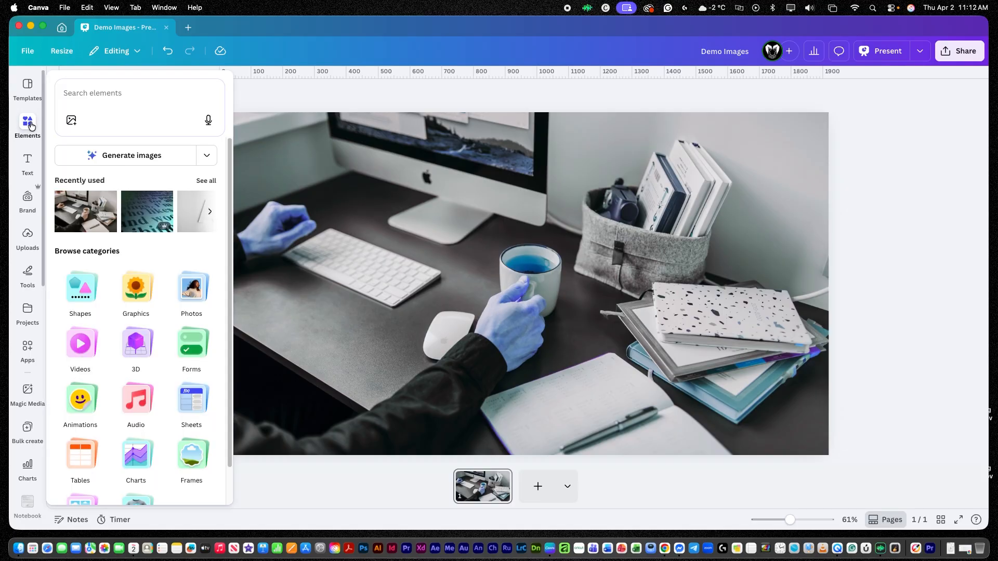
{"action": "left_click", "coordinate": [185, 289]}
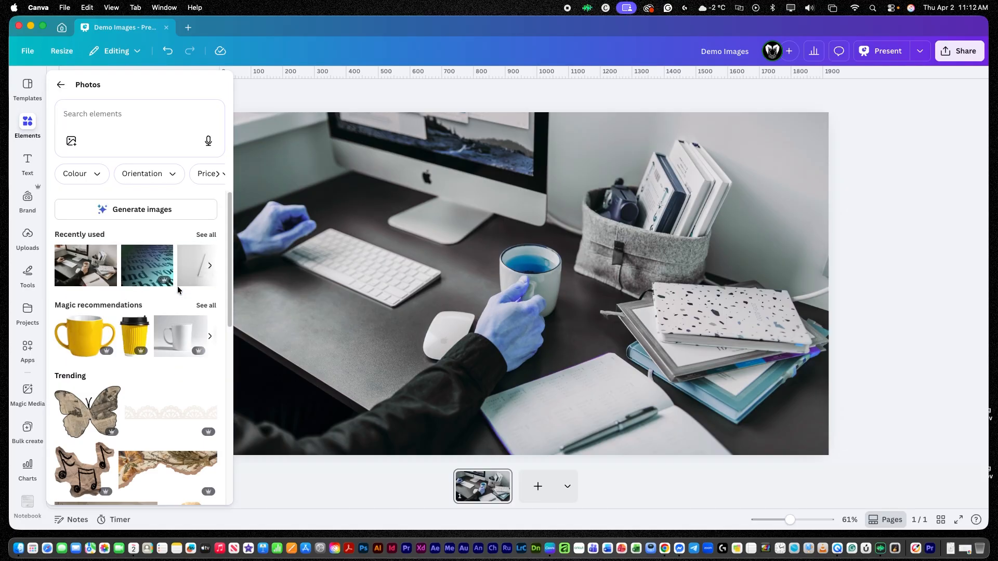
{"action": "left_click", "coordinate": [146, 272]}
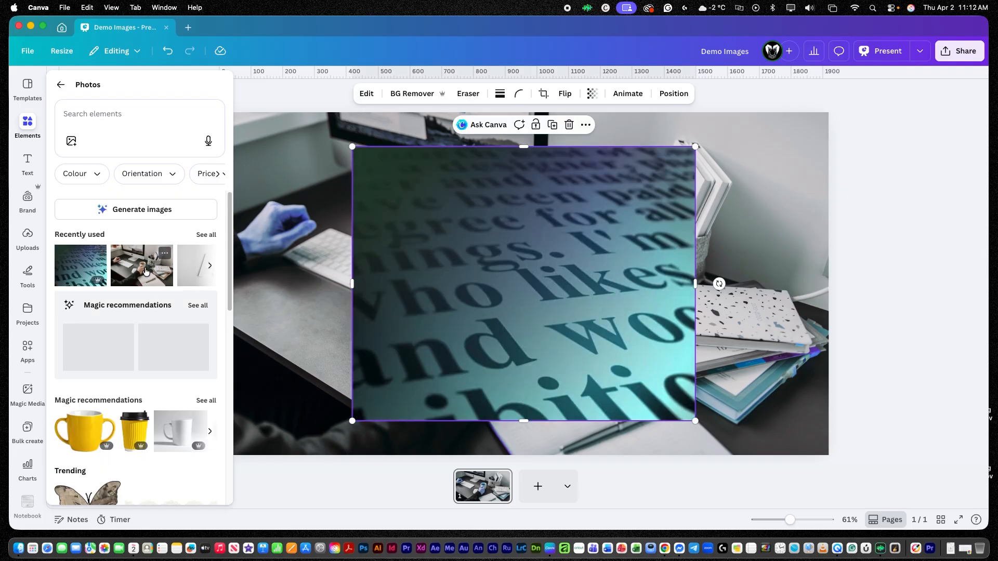
{"action": "right_click", "coordinate": [575, 203]}
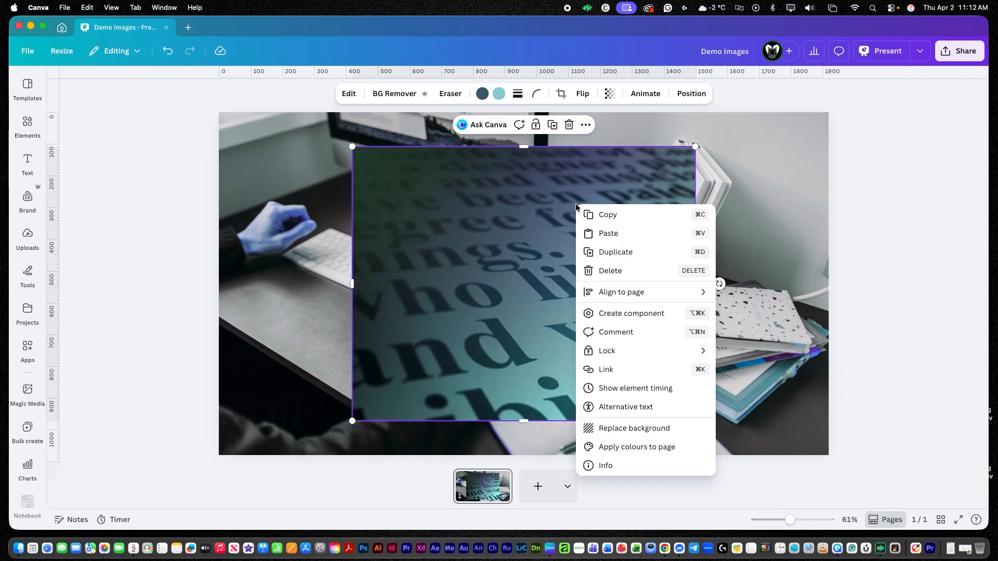
{"action": "left_click", "coordinate": [624, 427]}
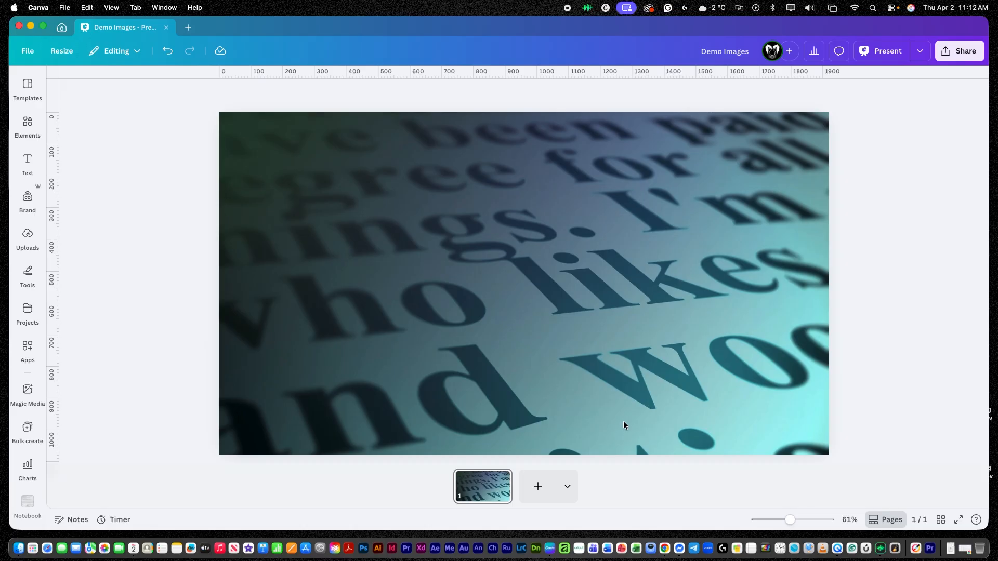